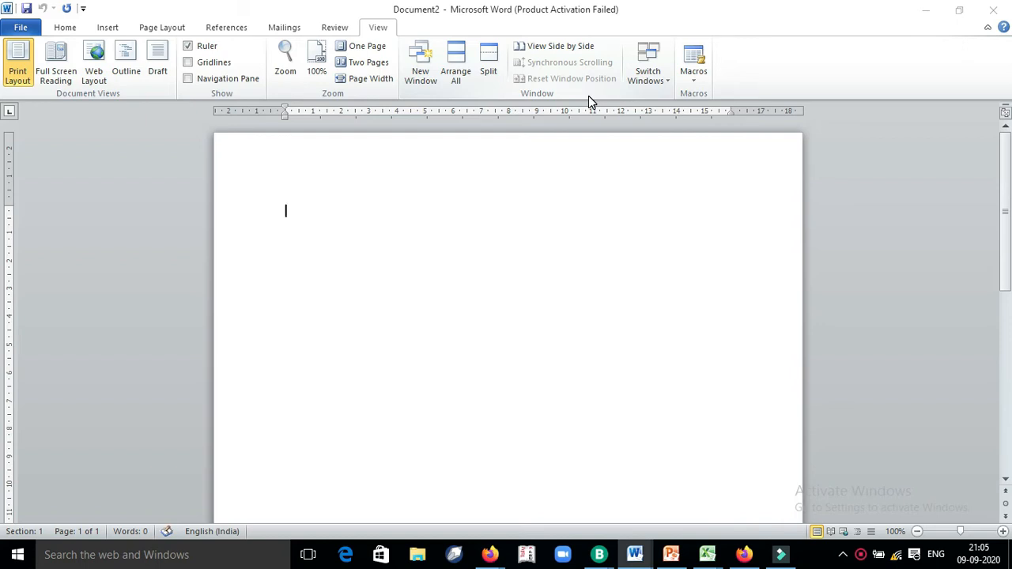
Fill the blank document with two paragraphs of sample text using =rand(2).
{"action": "type", "text": "=rand(2)"}
{"action": "key", "text": "Return"}
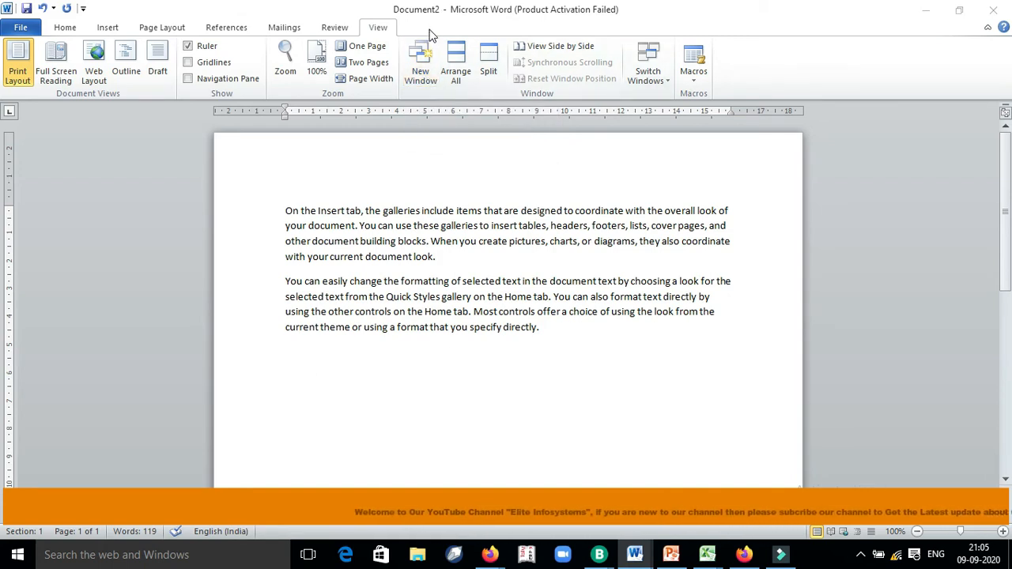
Open two additional windows of the same document, Document2:2 and Document2:3.
{"action": "left_click", "coordinate": [421, 63]}
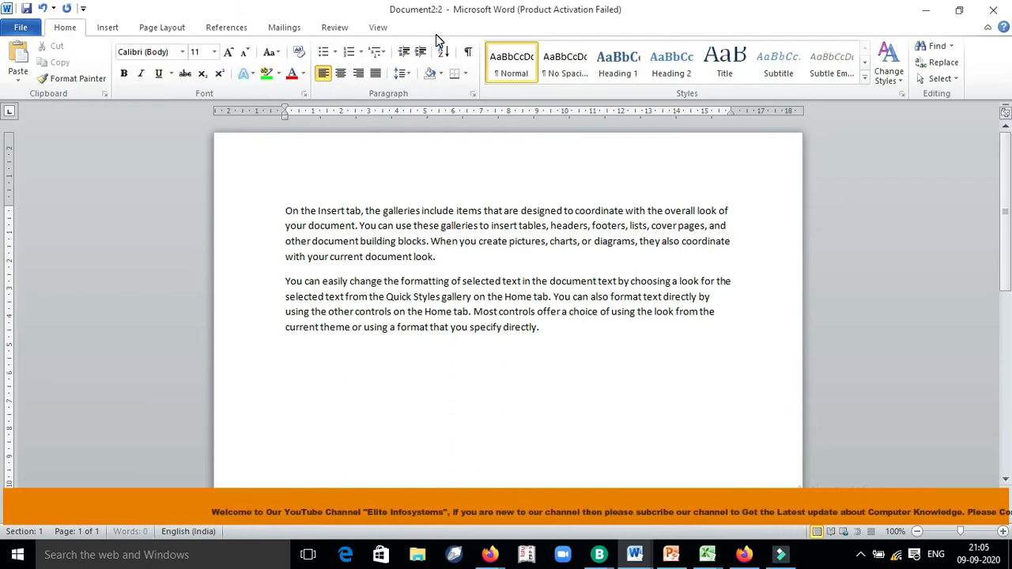
{"action": "left_click", "coordinate": [373, 28]}
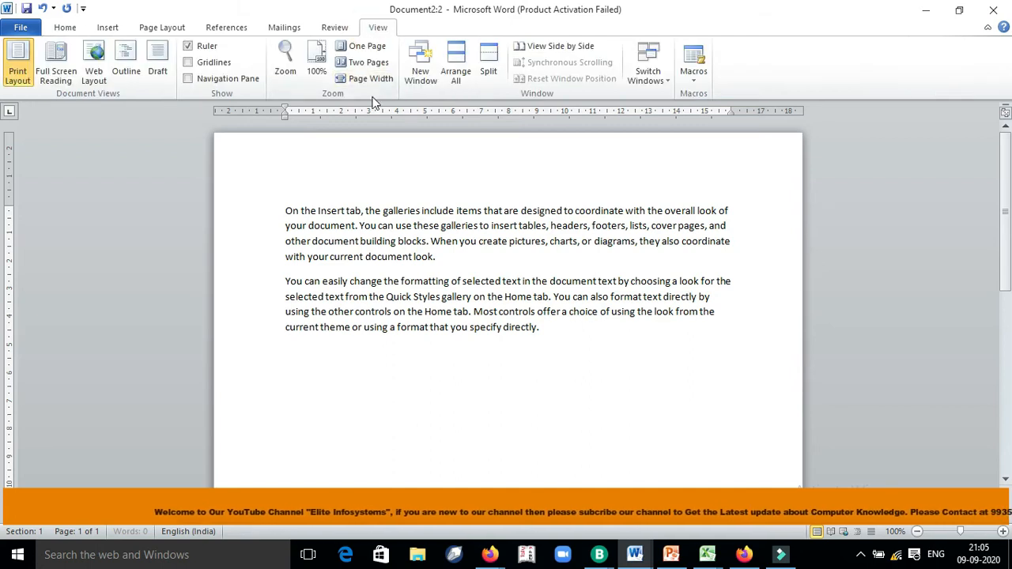
{"action": "left_click", "coordinate": [422, 73]}
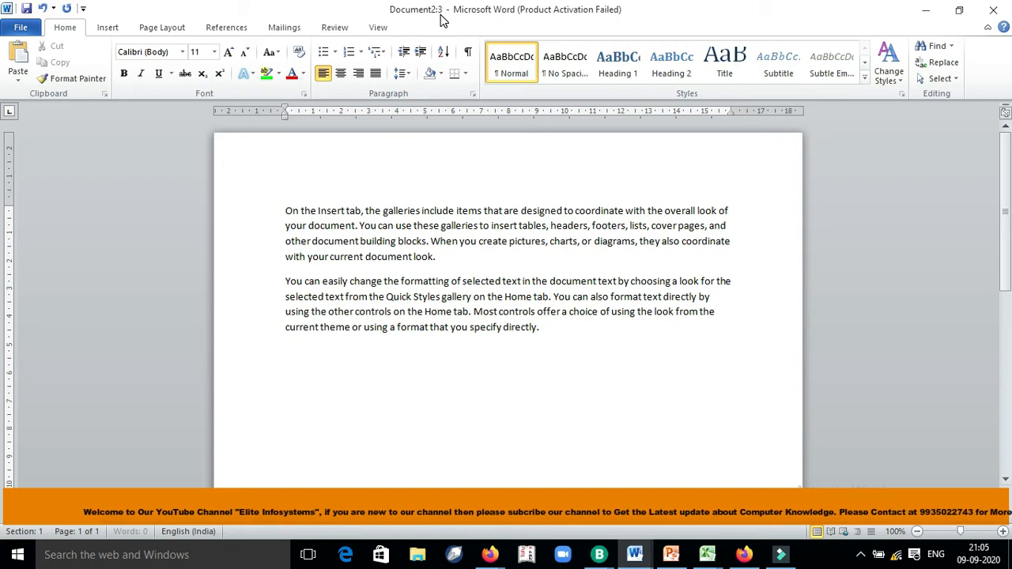
Arrange all three document windows on the screen and maximize the Document2:3 window.
{"action": "left_click", "coordinate": [385, 28]}
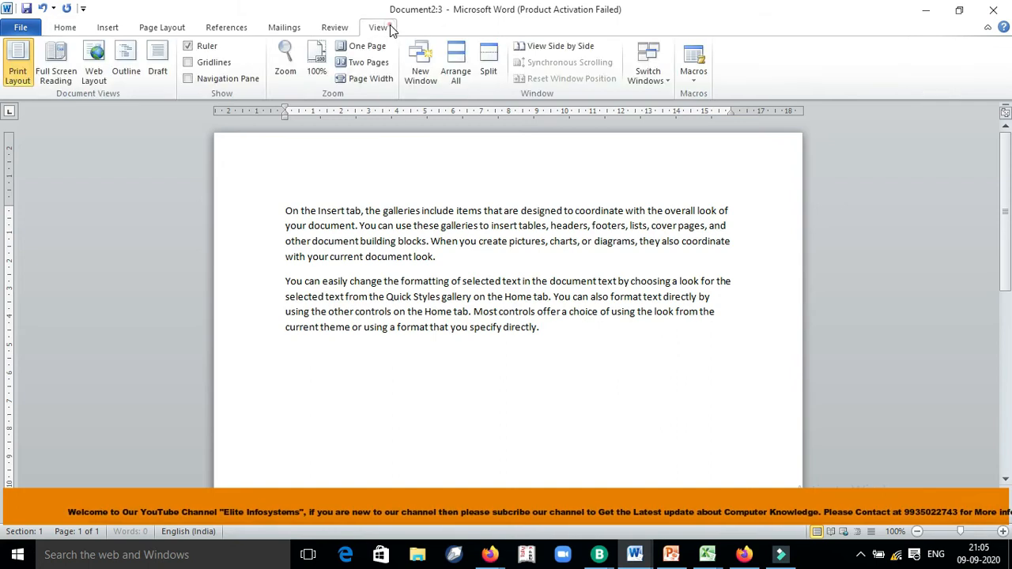
{"action": "left_click", "coordinate": [461, 75]}
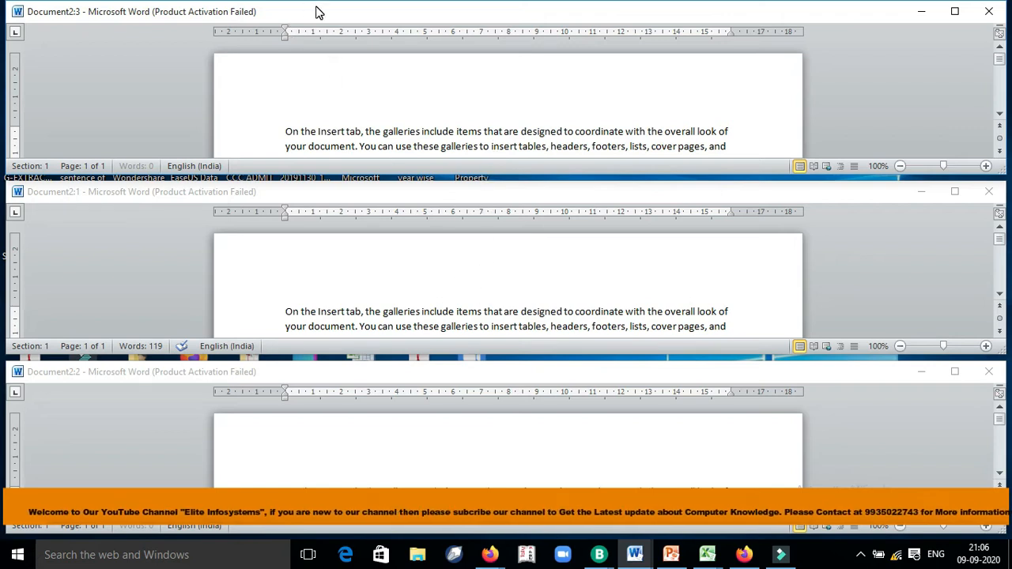
{"action": "left_click", "coordinate": [959, 13]}
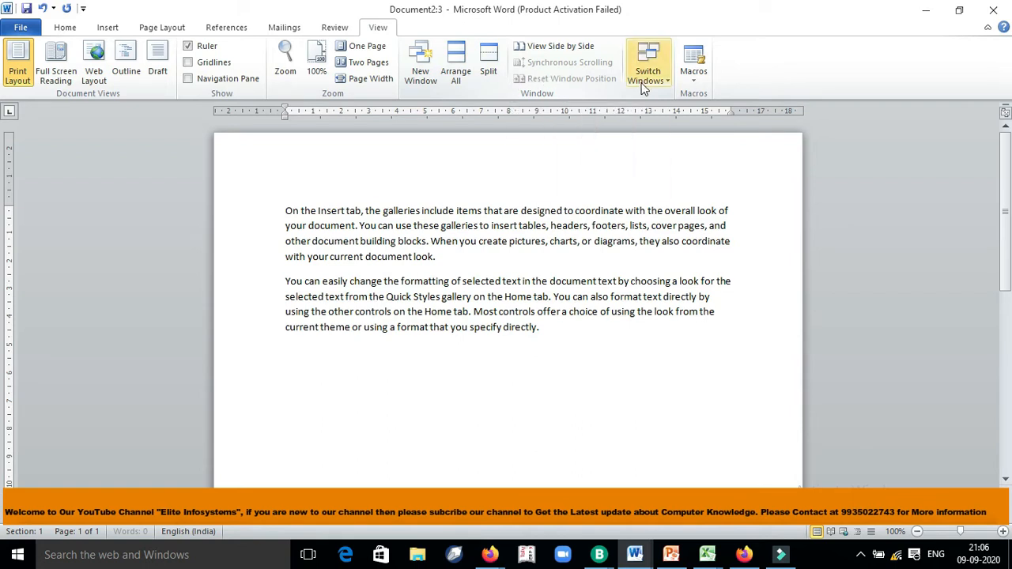
Close the Document2:3 window and arrange the remaining two windows, starting from a maximized Document2:1.
{"action": "left_click", "coordinate": [995, 10]}
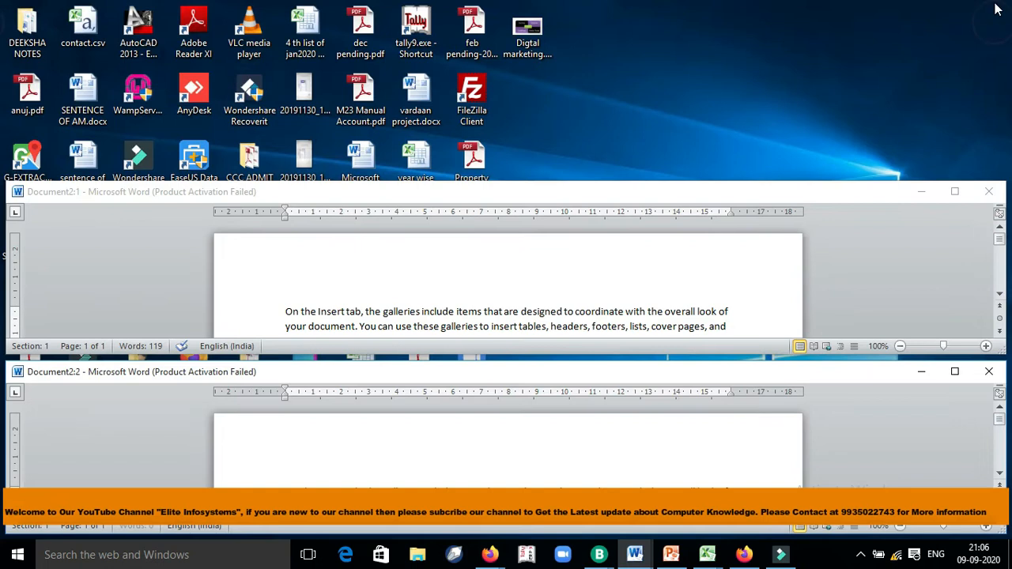
{"action": "left_click", "coordinate": [957, 192]}
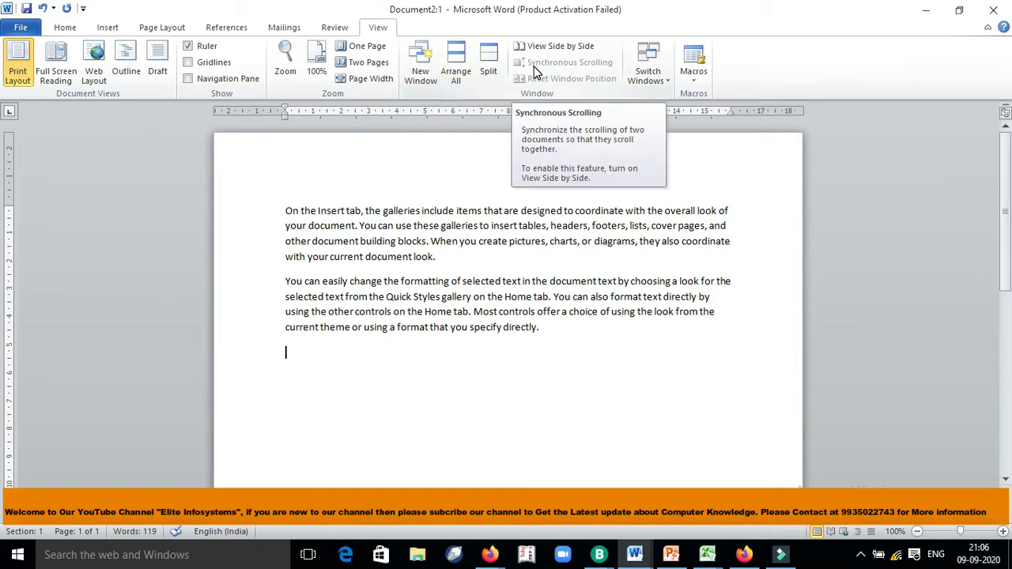
{"action": "left_click", "coordinate": [458, 77]}
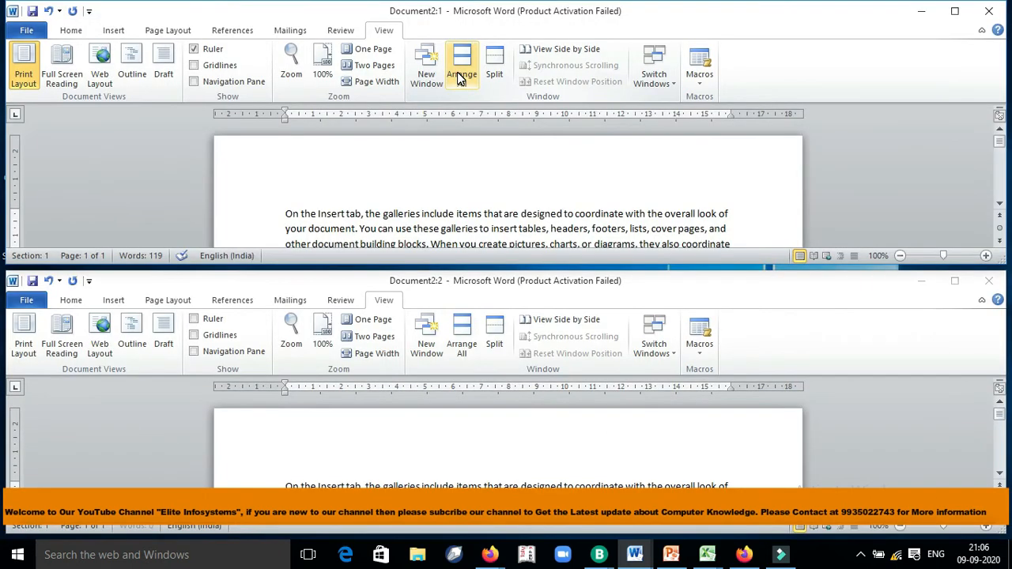
View Document2:2 side by side with Document2:1 and activate each window in turn.
{"action": "left_click", "coordinate": [560, 324]}
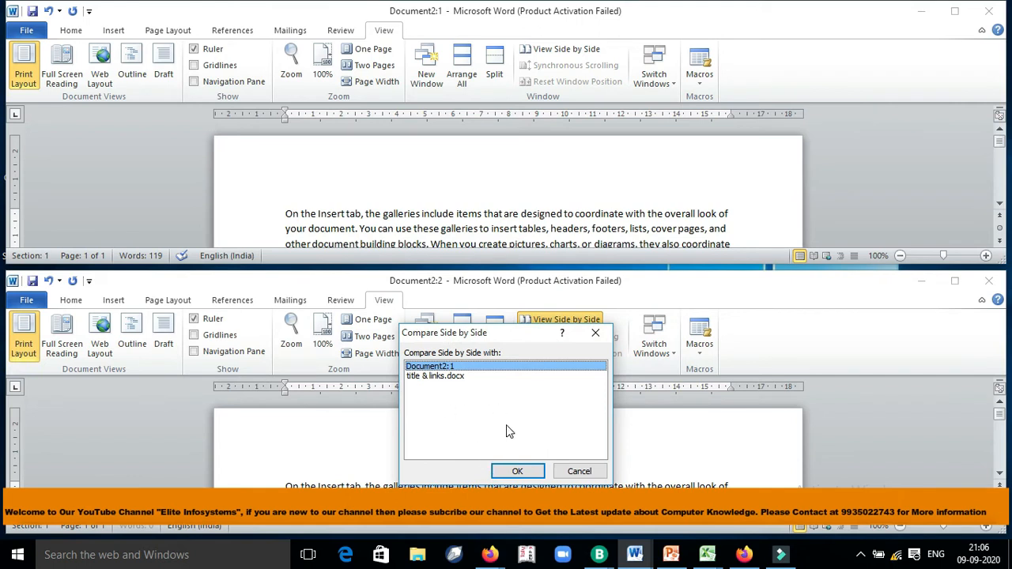
{"action": "left_click", "coordinate": [519, 473]}
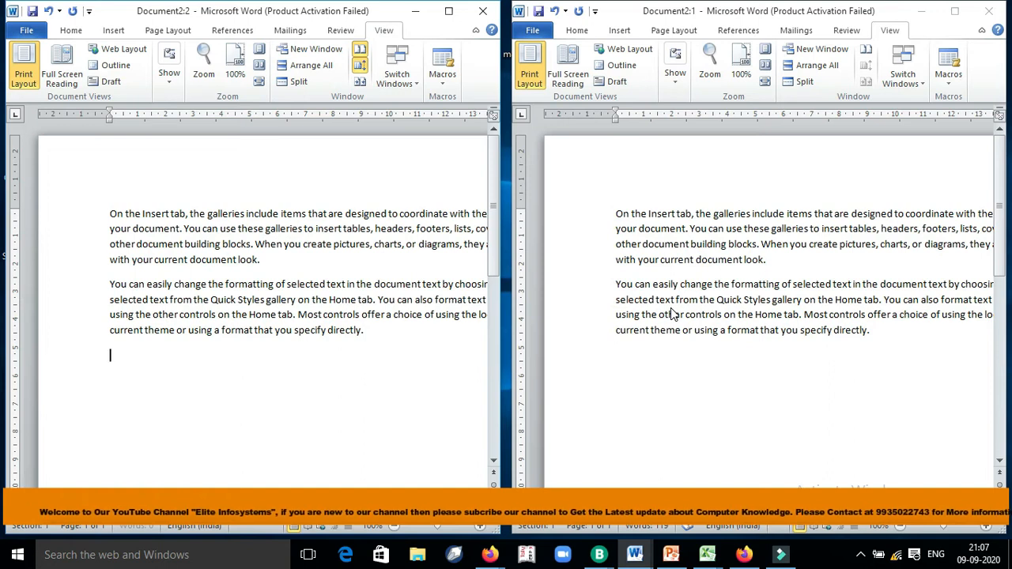
{"action": "left_click", "coordinate": [144, 217]}
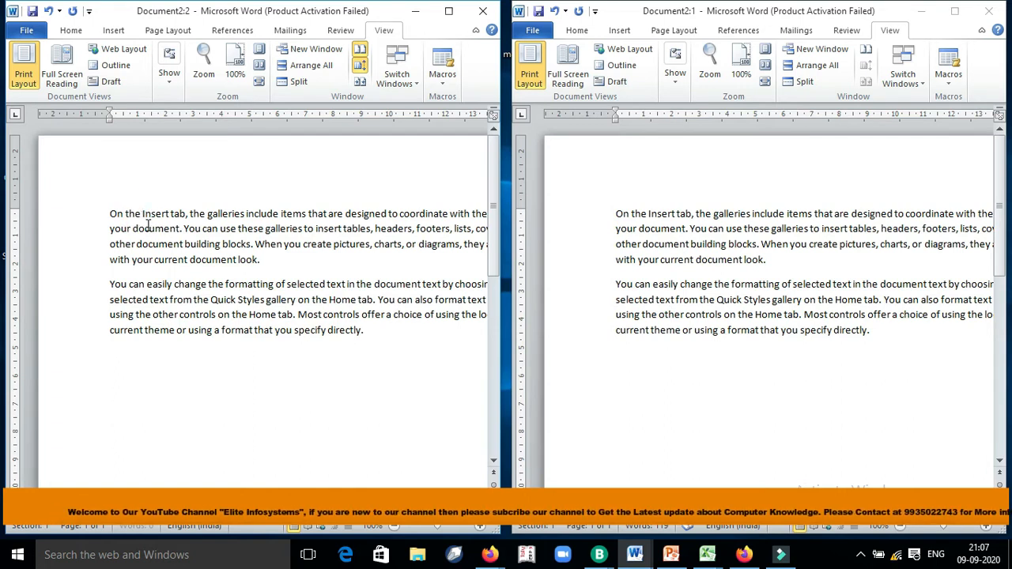
{"action": "left_click", "coordinate": [706, 288]}
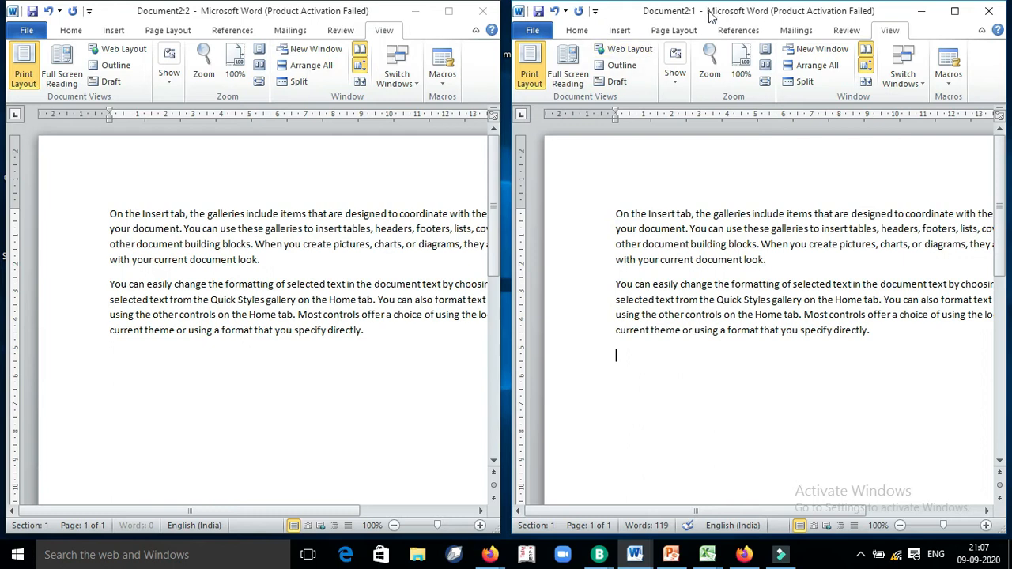
Close the Document2:2 window and maximize the remaining document window.
{"action": "left_click", "coordinate": [484, 10]}
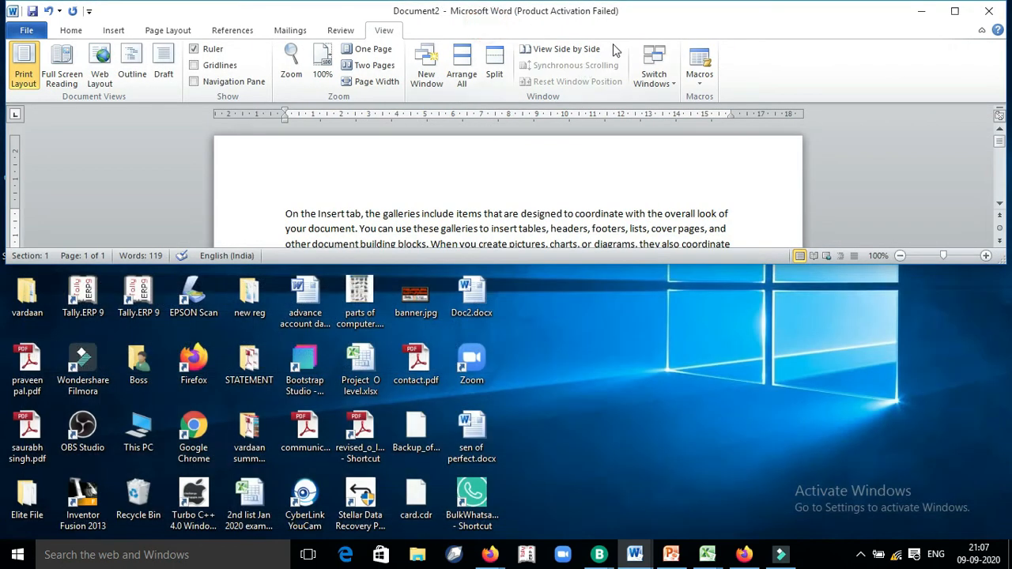
{"action": "left_click", "coordinate": [955, 11]}
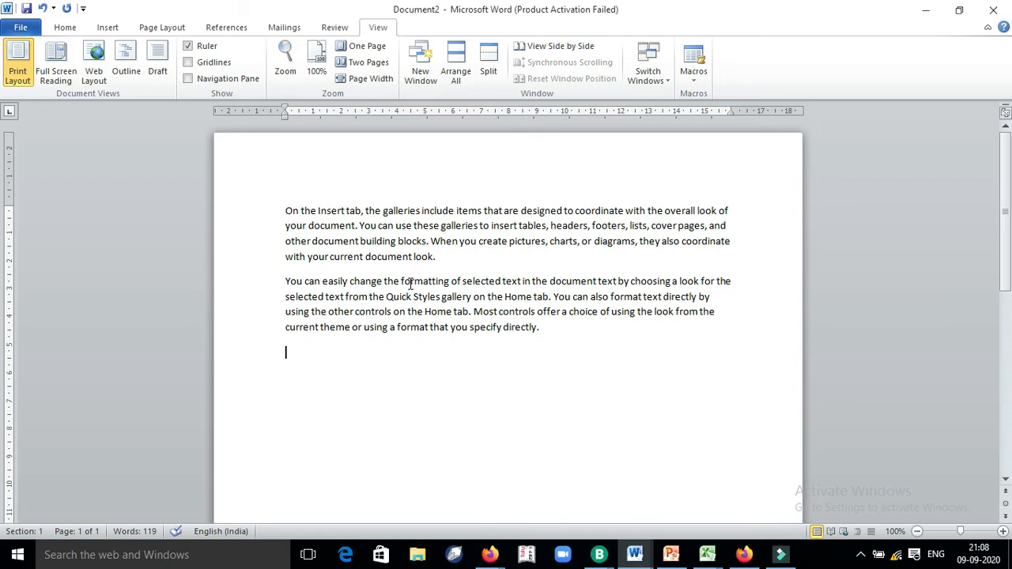
Add ten more paragraphs of sample text below the existing ones using =rand(10).
{"action": "type", "text": "=rand(10)"}
{"action": "key", "text": "Return"}
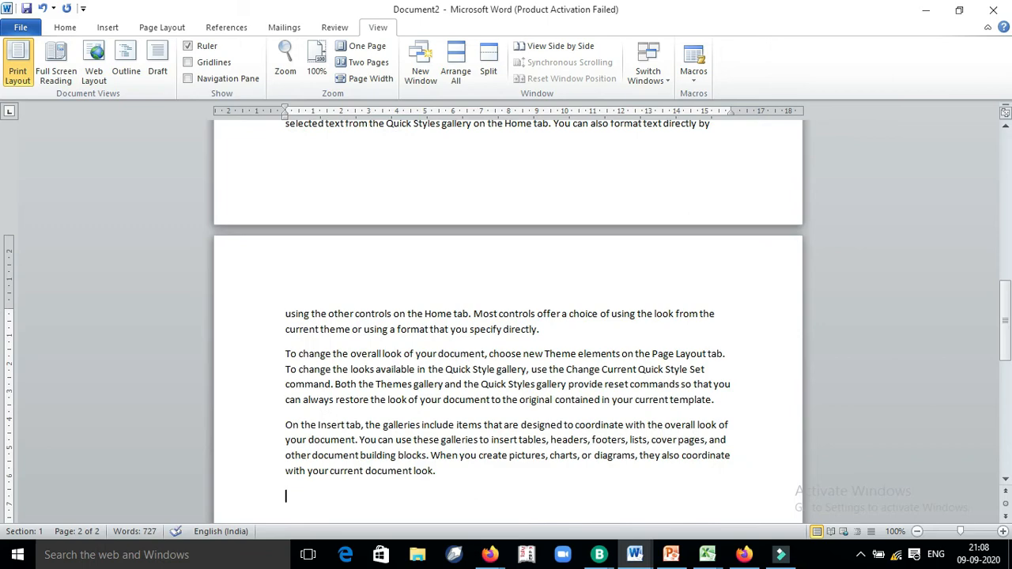
Split the document window on page 1, placing the divider below the fourth line of an "On the Insert tab" paragraph at mid-window.
{"action": "key", "text": "Up"}
{"action": "key", "text": "Up"}
{"action": "key", "text": "Up"}
{"action": "key", "text": "Up"}
{"action": "key", "text": "Up"}
{"action": "key", "text": "Up"}
{"action": "key", "text": "Up"}
{"action": "key", "text": "Up"}
{"action": "key", "text": "Up"}
{"action": "key", "text": "Up"}
{"action": "key", "text": "Up"}
{"action": "key", "text": "Up"}
{"action": "key", "text": "Up"}
{"action": "key", "text": "Up"}
{"action": "key", "text": "Up"}
{"action": "key", "text": "Up"}
{"action": "key", "text": "Up"}
{"action": "key", "text": "Up"}
{"action": "key", "text": "Up"}
{"action": "key", "text": "Up"}
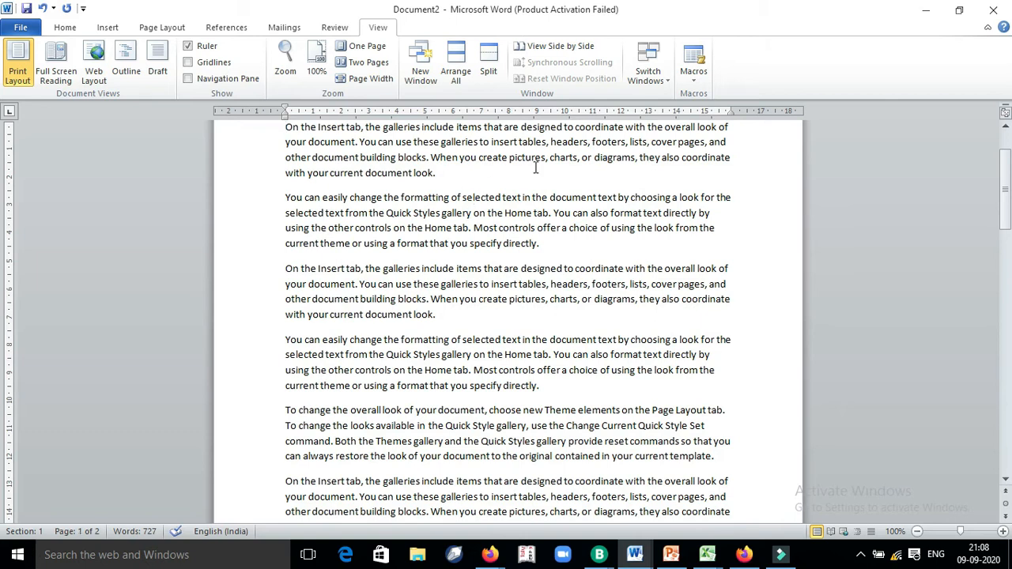
{"action": "left_click", "coordinate": [488, 59]}
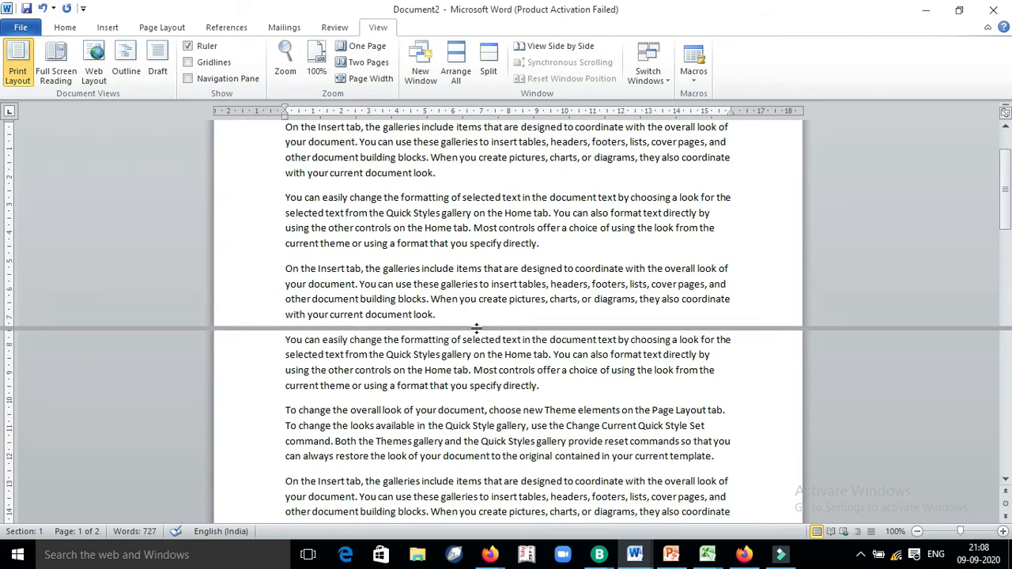
{"action": "left_click", "coordinate": [477, 328]}
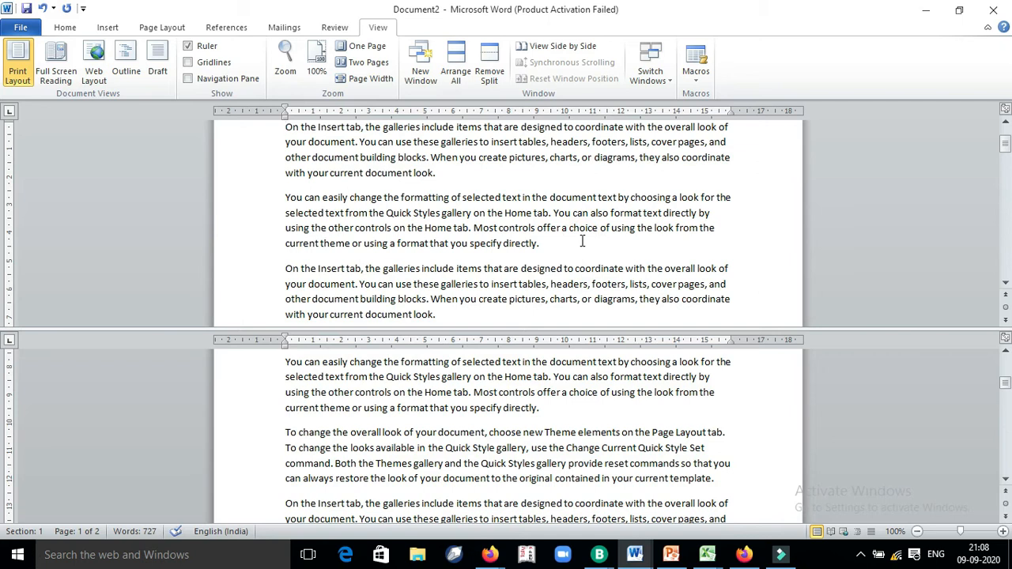
Browse the lower pane to the last paragraph on page 2 and remove the window split.
{"action": "left_click", "coordinate": [490, 427]}
{"action": "scroll", "coordinate": [490, 427], "scroll_direction": "down", "scroll_amount": 5}
{"action": "key", "text": "Up"}
{"action": "key", "text": "Up"}
{"action": "key", "text": "Up"}
{"action": "key", "text": "Up"}
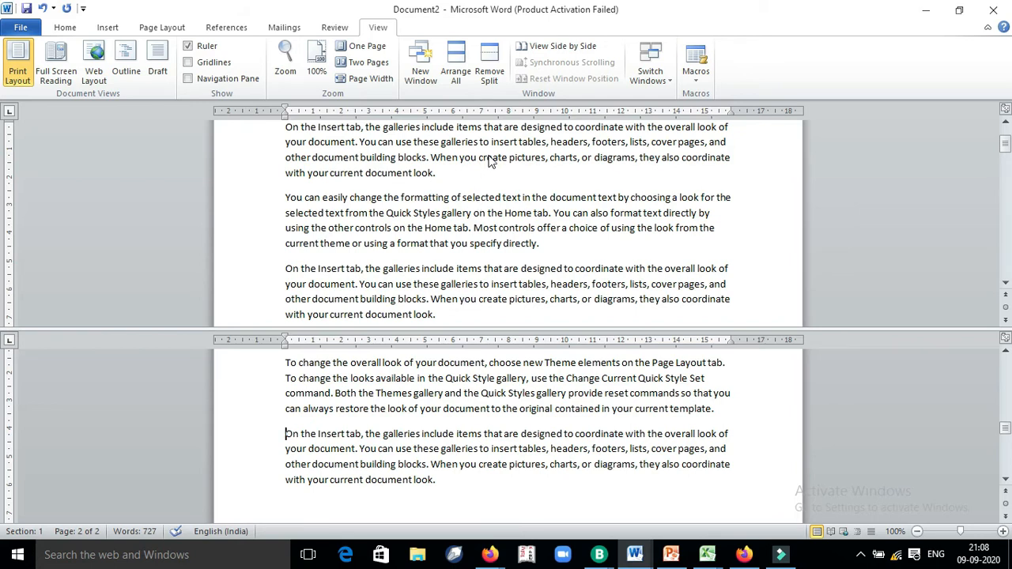
{"action": "left_click", "coordinate": [487, 76]}
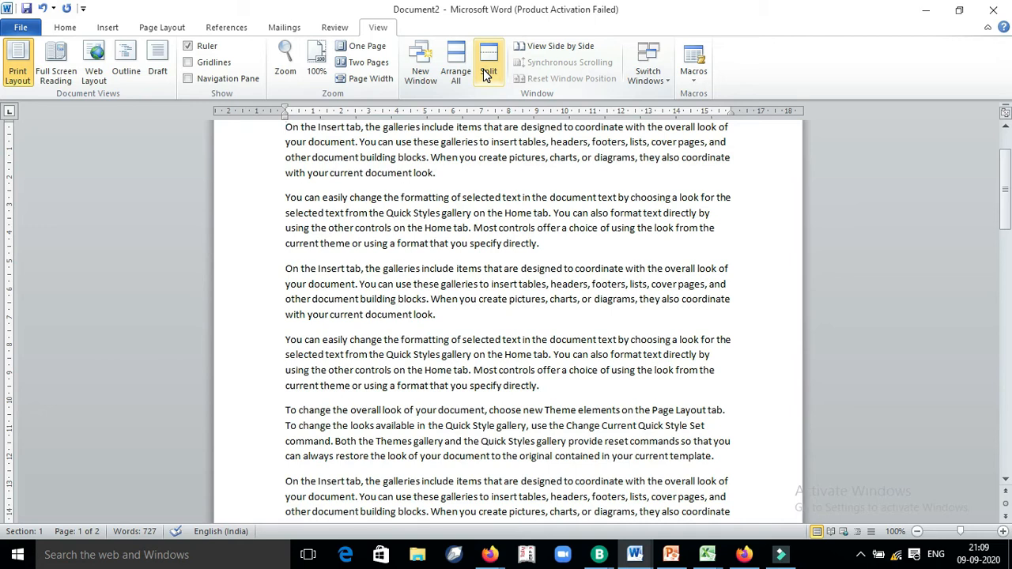
Open a second window of the document and view it side by side with Document2:1.
{"action": "left_click", "coordinate": [426, 75]}
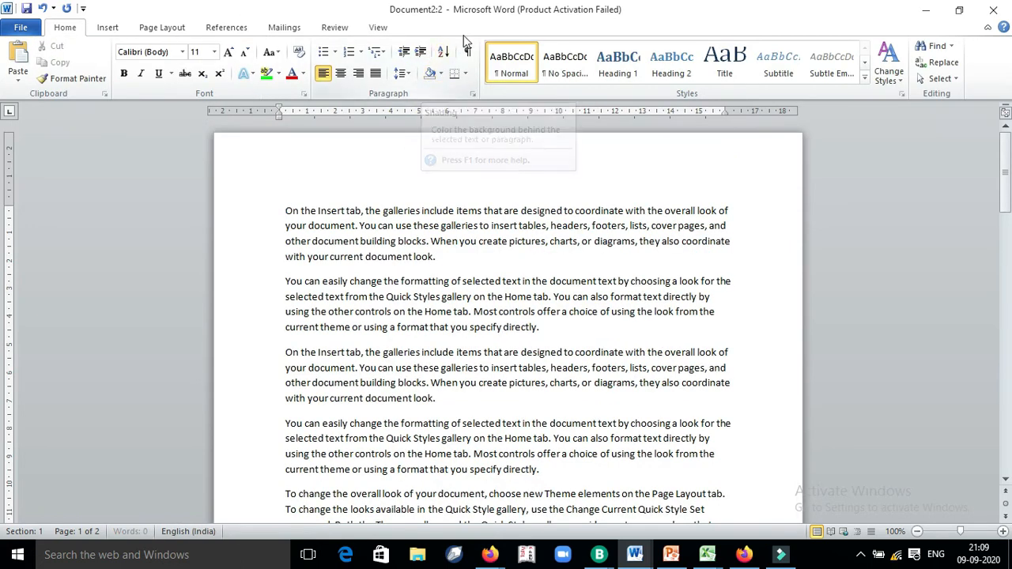
{"action": "left_click", "coordinate": [381, 27]}
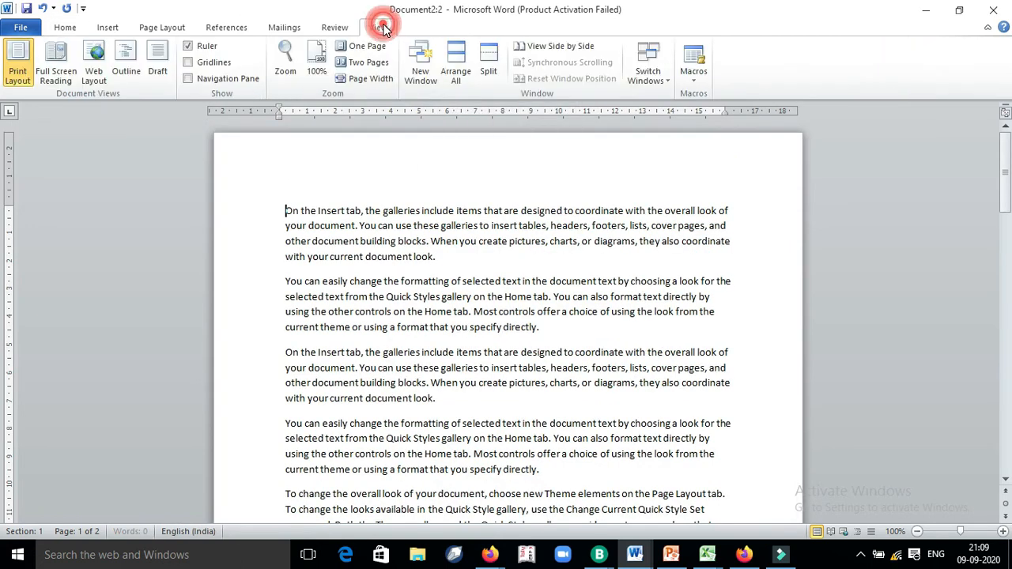
{"action": "left_click", "coordinate": [556, 47]}
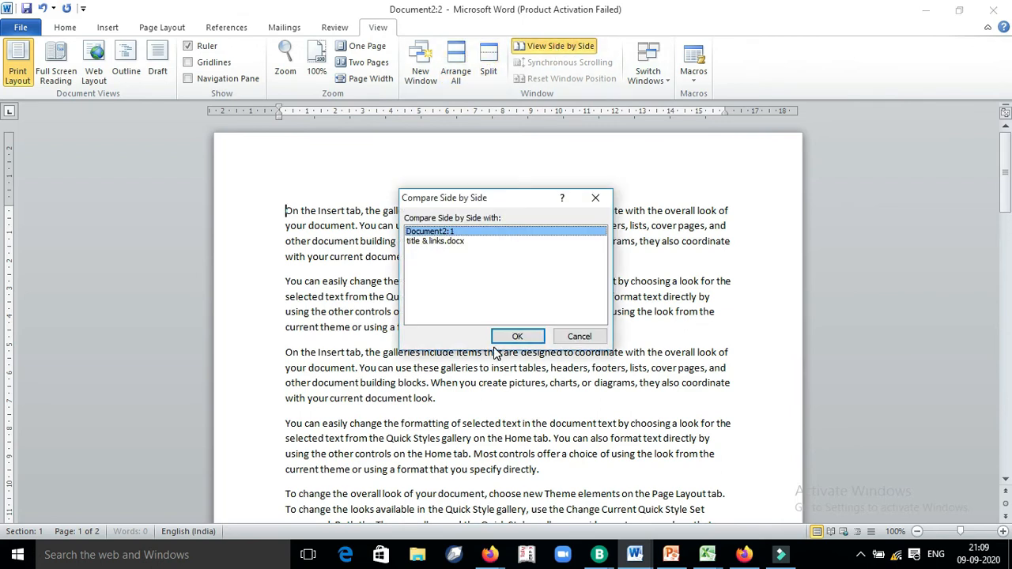
{"action": "left_click", "coordinate": [520, 337]}
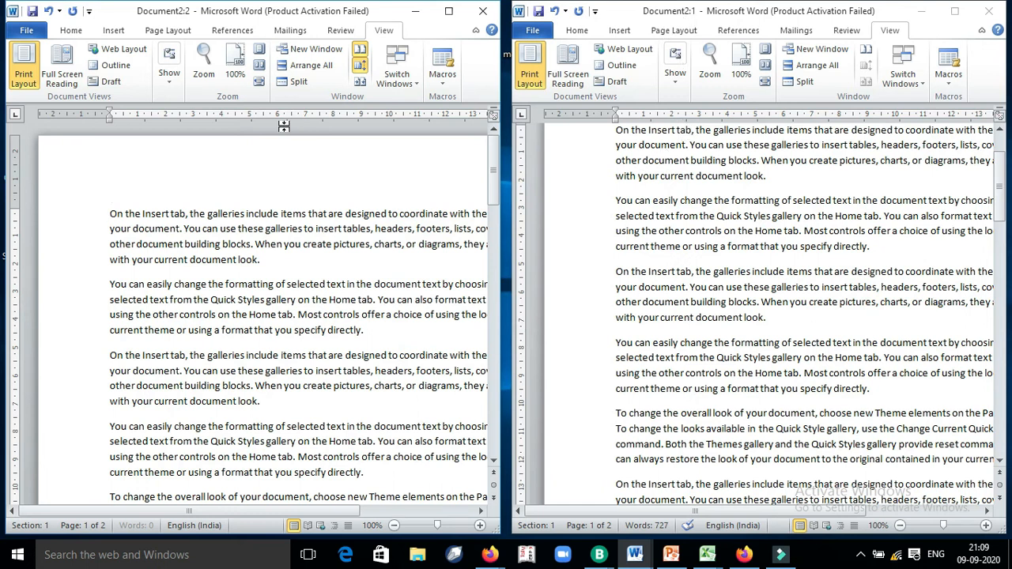
Scroll Document2:2 down and back up with synchronous scrolling on to compare both windows' movement.
{"action": "left_click", "coordinate": [398, 241]}
{"action": "scroll", "coordinate": [397, 240], "scroll_direction": "down", "scroll_amount": 6}
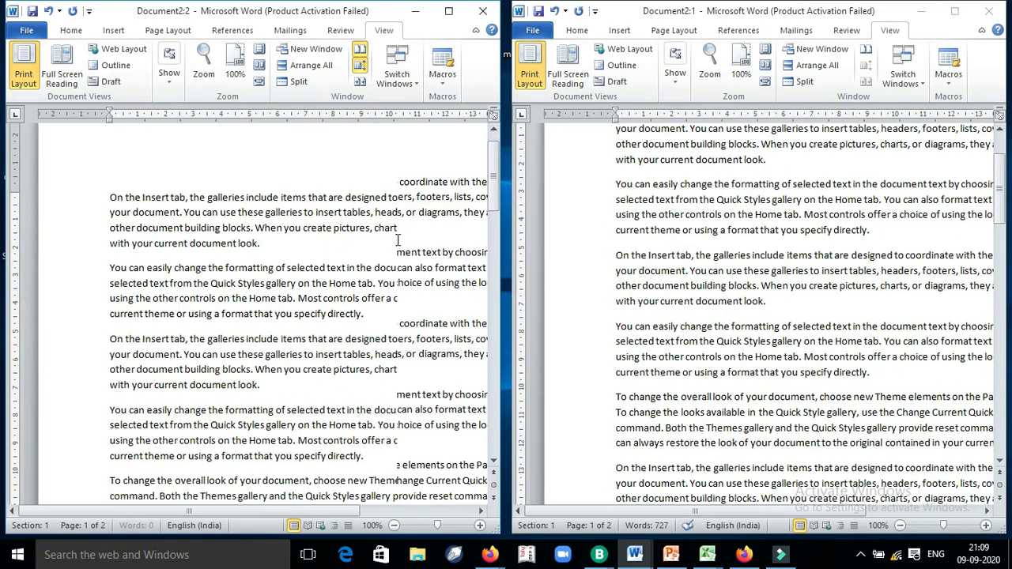
{"action": "scroll", "coordinate": [398, 241], "scroll_direction": "up", "scroll_amount": 4}
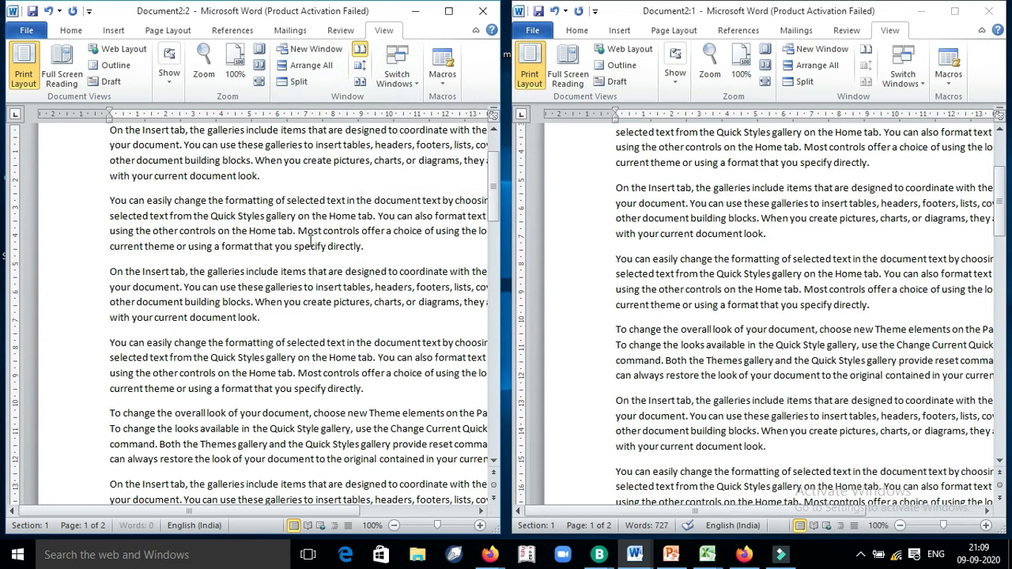
Move down through Document2:2 to page 2 with synchronous scrolling off, checking whether Document2:1 follows.
{"action": "key", "text": "Down"}
{"action": "key", "text": "Down"}
{"action": "key", "text": "Down"}
{"action": "key", "text": "Down"}
{"action": "key", "text": "Down"}
{"action": "key", "text": "Down"}
{"action": "key", "text": "Down"}
{"action": "key", "text": "Down"}
{"action": "key", "text": "Down"}
{"action": "key", "text": "Down"}
{"action": "key", "text": "Down"}
{"action": "key", "text": "Down"}
{"action": "key", "text": "Down"}
{"action": "key", "text": "Down"}
{"action": "key", "text": "Down"}
{"action": "key", "text": "Down"}
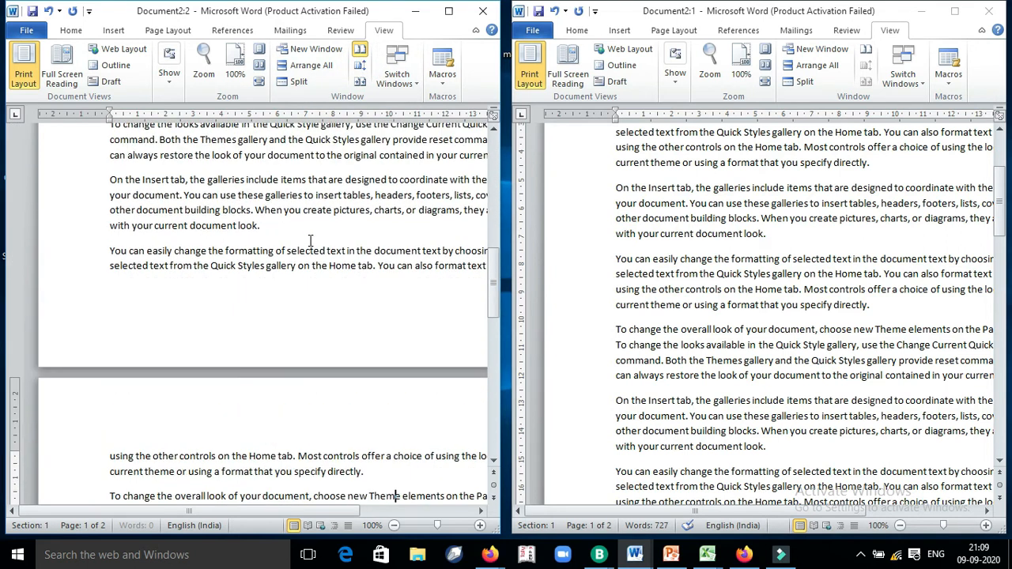
{"action": "key", "text": "Down"}
{"action": "key", "text": "Down"}
{"action": "key", "text": "Down"}
{"action": "key", "text": "Down"}
{"action": "key", "text": "Down"}
{"action": "key", "text": "Down"}
{"action": "key", "text": "Down"}
{"action": "key", "text": "Down"}
{"action": "key", "text": "Down"}
{"action": "key", "text": "Down"}
{"action": "key", "text": "Down"}
{"action": "key", "text": "Down"}
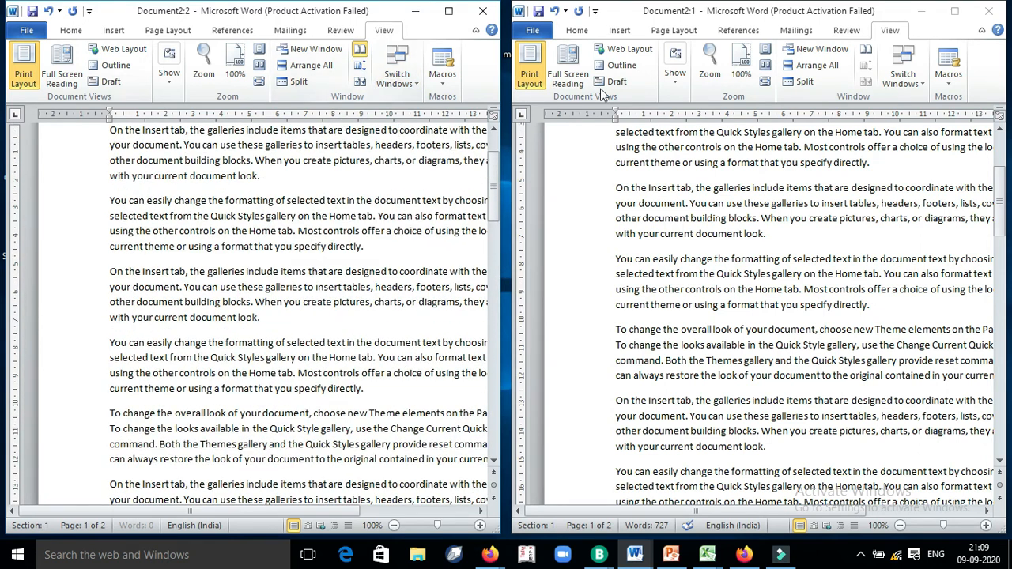
Turn synchronous scrolling back on and scroll down through Document2:2 together with Document2:1.
{"action": "left_click", "coordinate": [360, 65]}
{"action": "left_click", "coordinate": [322, 230]}
{"action": "scroll", "coordinate": [323, 212], "scroll_direction": "down", "scroll_amount": 7}
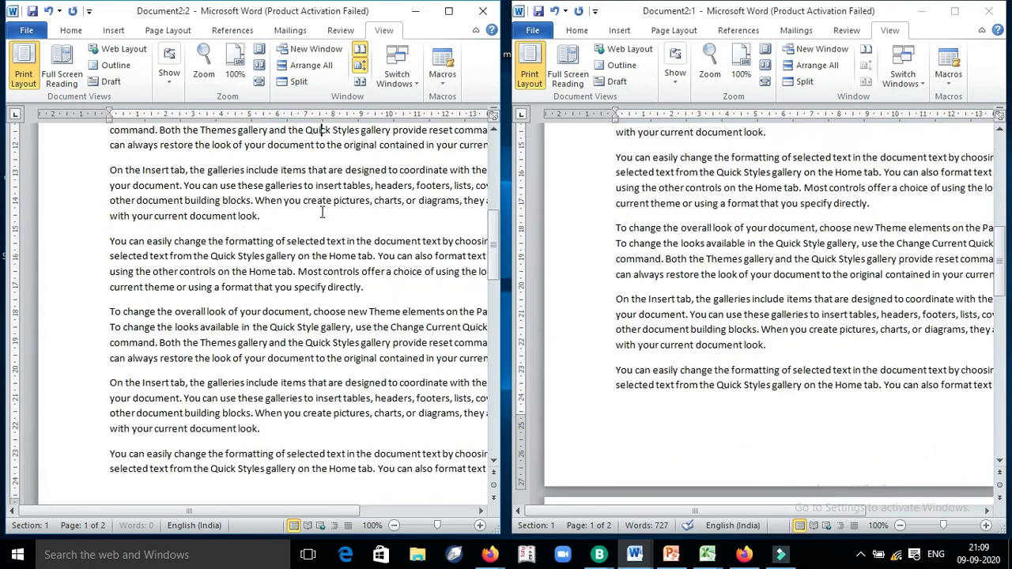
{"action": "scroll", "coordinate": [323, 212], "scroll_direction": "down", "scroll_amount": 1}
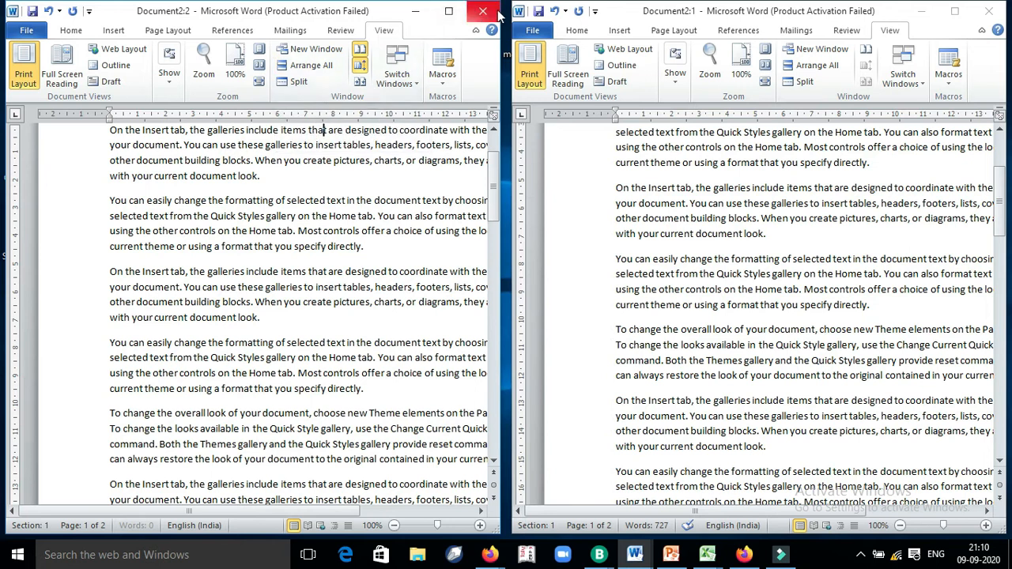
Shrink the Document2:2 window from its upper corner and reset the window position so both windows share the screen equally.
{"action": "left_click_drag", "start_coordinate": [500, 7], "coordinate": [361, 161]}
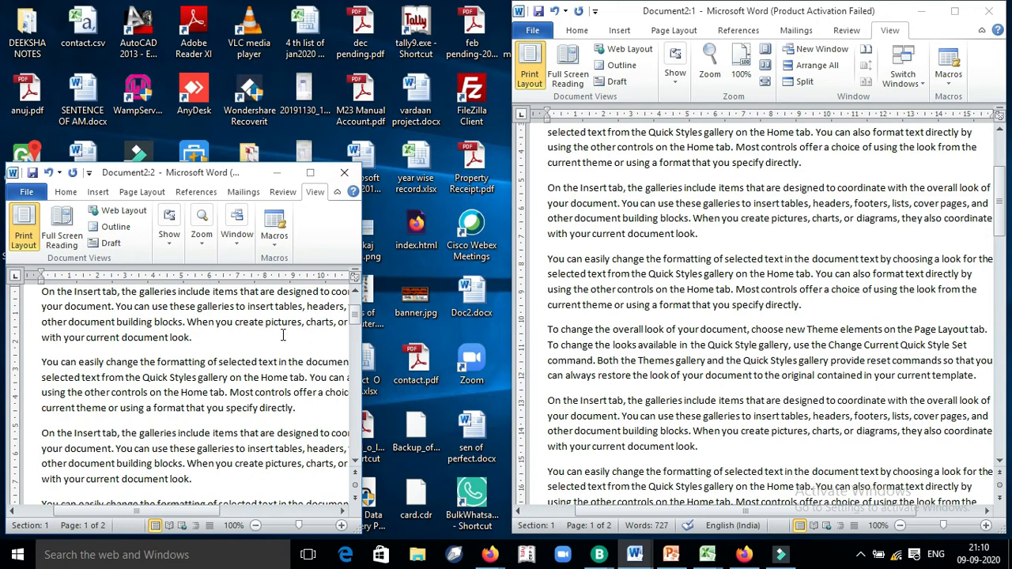
{"action": "left_click", "coordinate": [235, 243]}
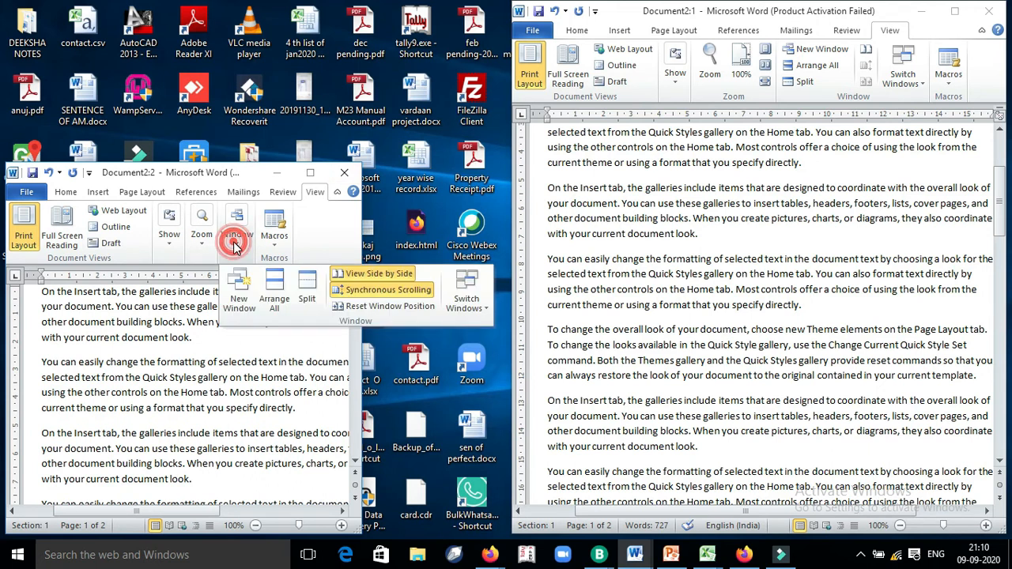
{"action": "left_click", "coordinate": [401, 308]}
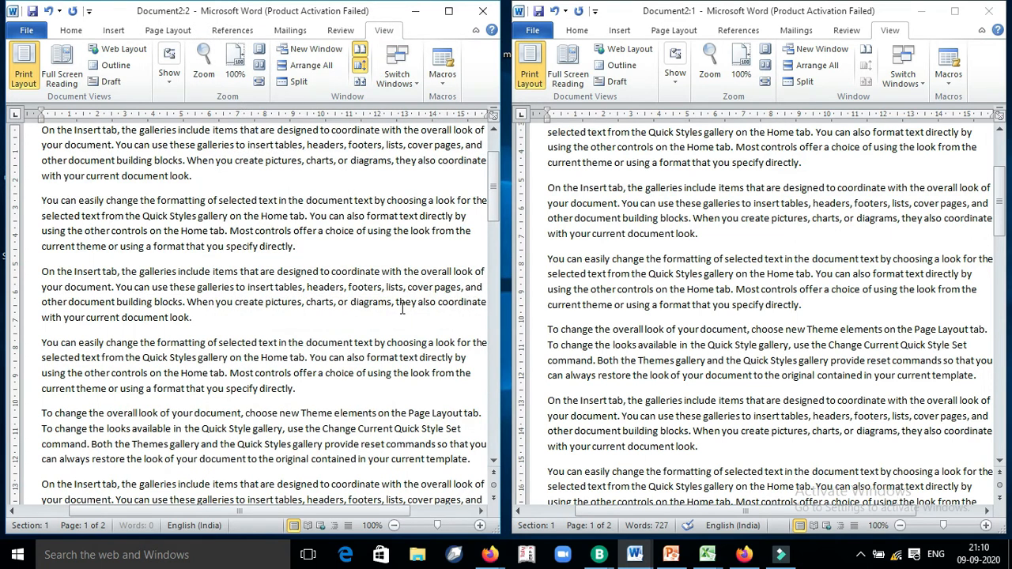
Close the Document2:1 window and open a new window of Document2.
{"action": "left_click", "coordinate": [1003, 8]}
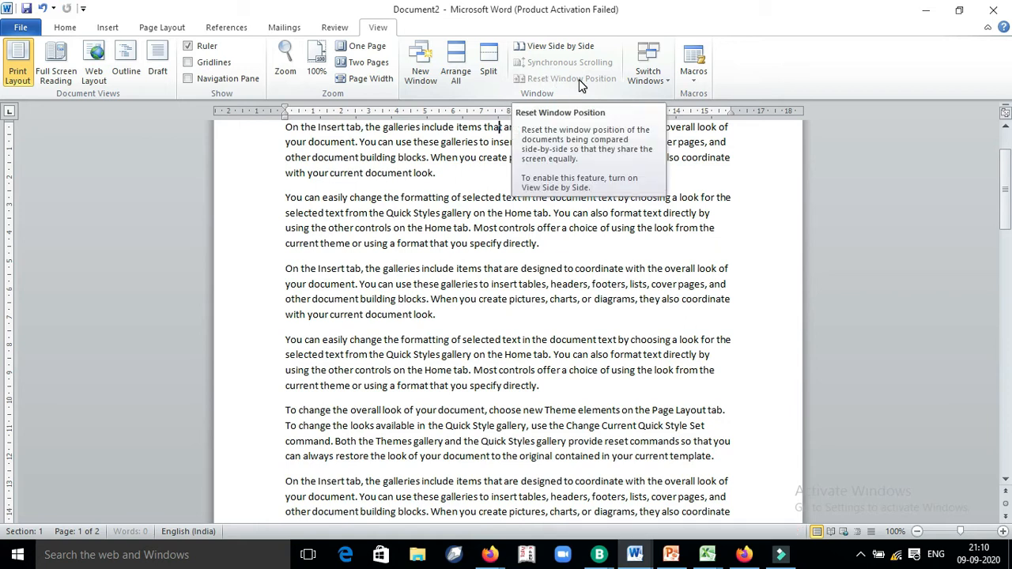
{"action": "left_click", "coordinate": [427, 74]}
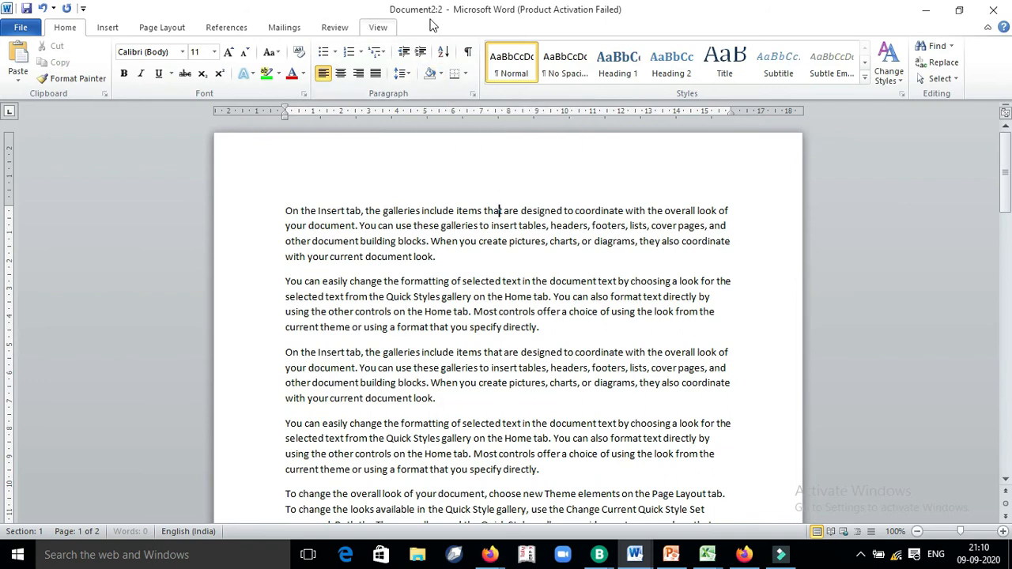
Switch from Document2:2 to the title & links.docx window and maximize it.
{"action": "left_click", "coordinate": [386, 31]}
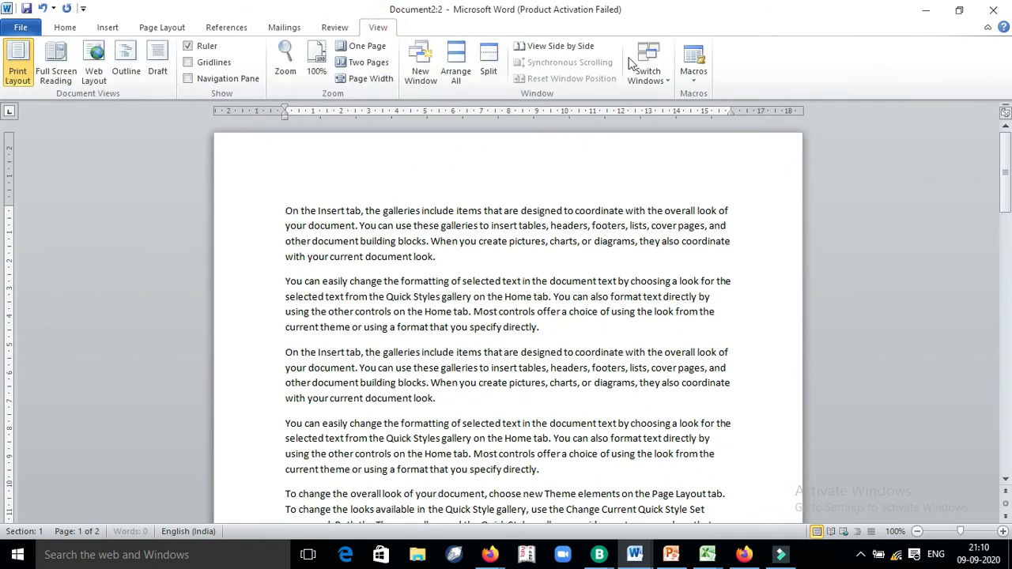
{"action": "left_click", "coordinate": [663, 84]}
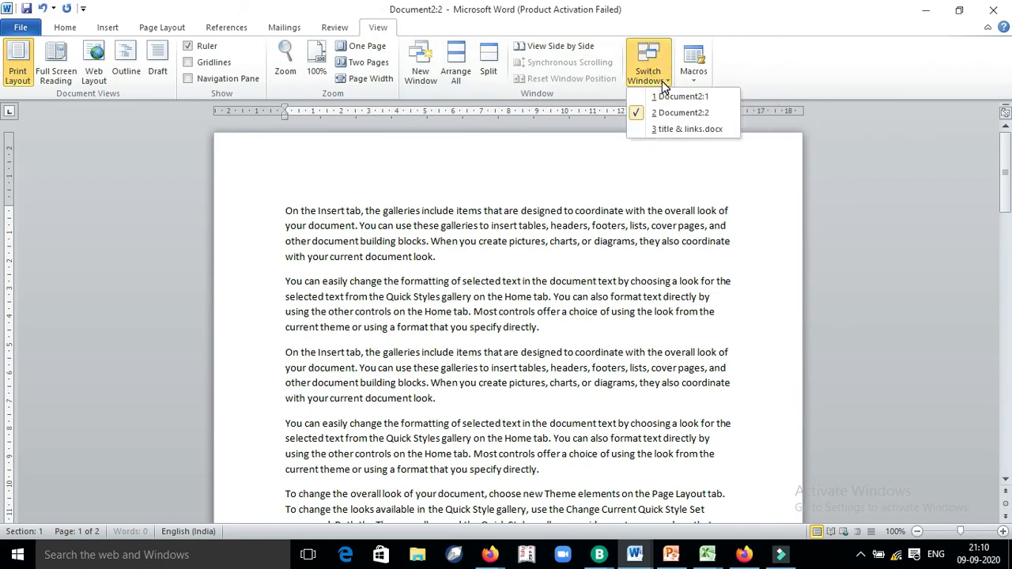
{"action": "left_click", "coordinate": [696, 129]}
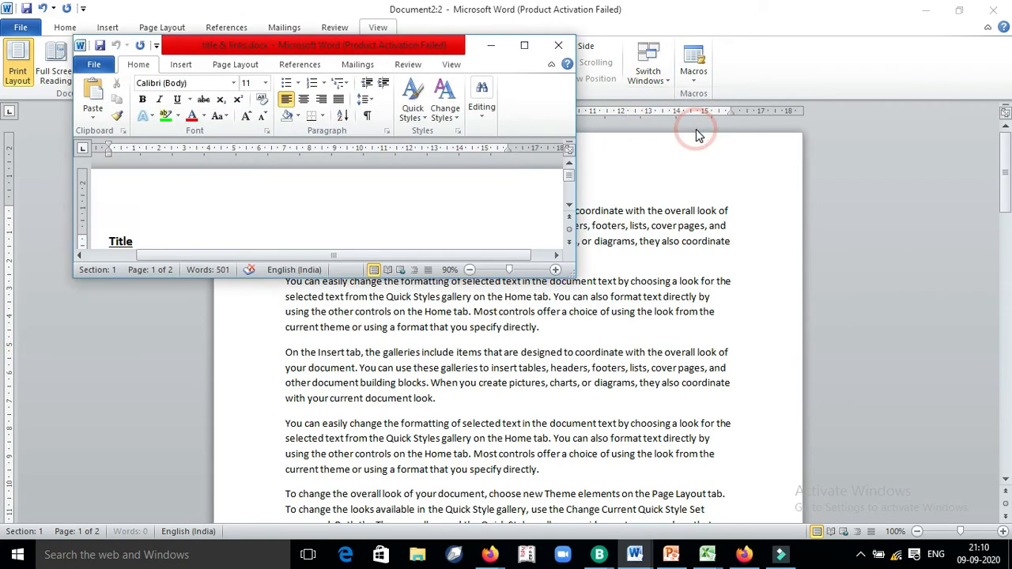
{"action": "left_click", "coordinate": [525, 47]}
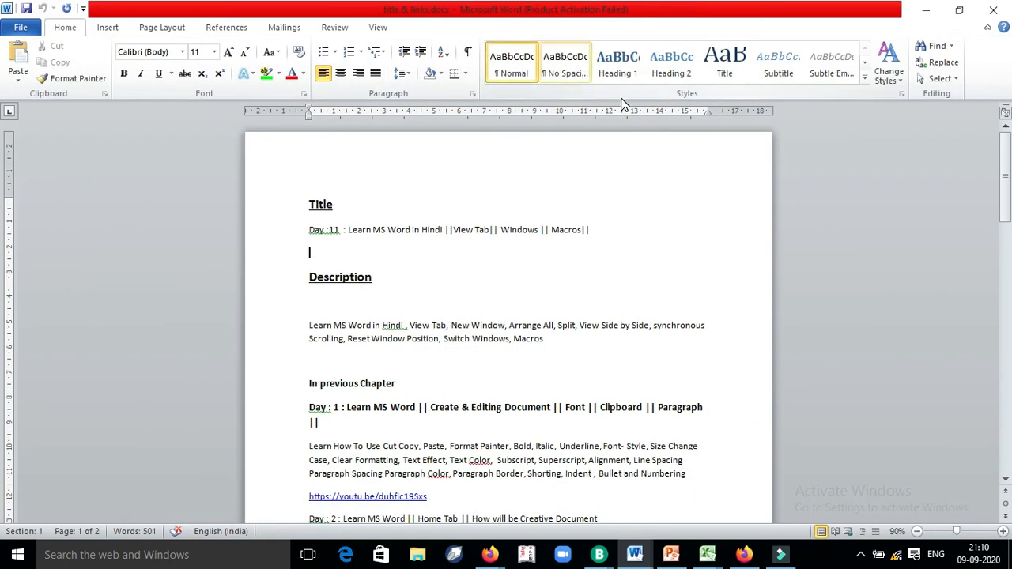
Switch from title & links.docx back to the Document2:2 window.
{"action": "left_click", "coordinate": [390, 27]}
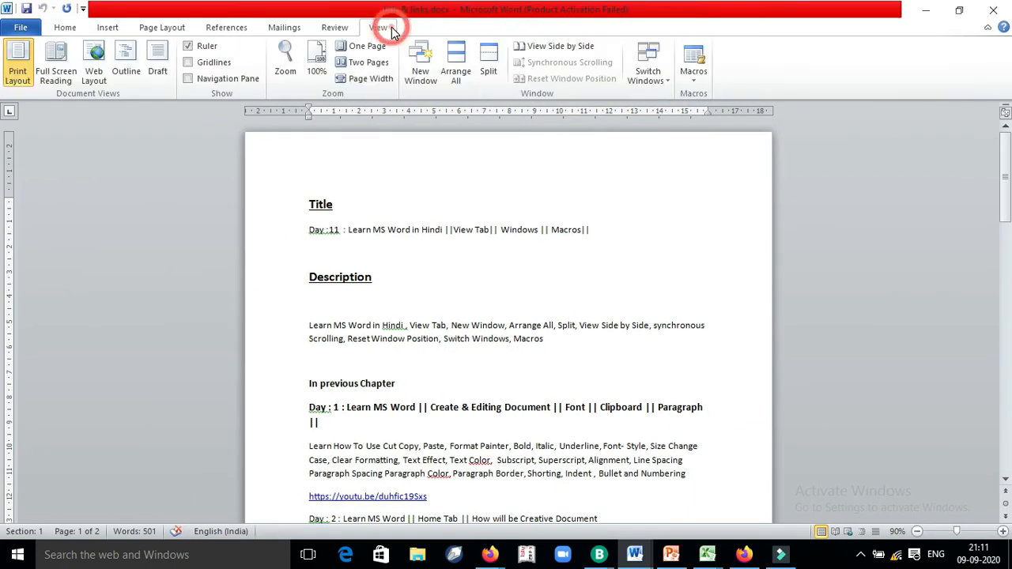
{"action": "left_click", "coordinate": [647, 79]}
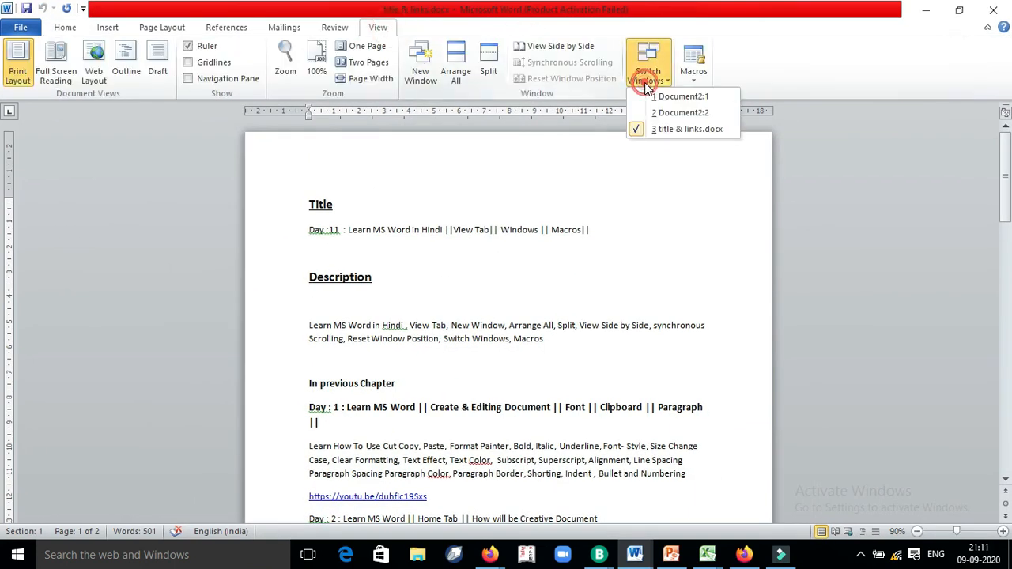
{"action": "left_click", "coordinate": [676, 113]}
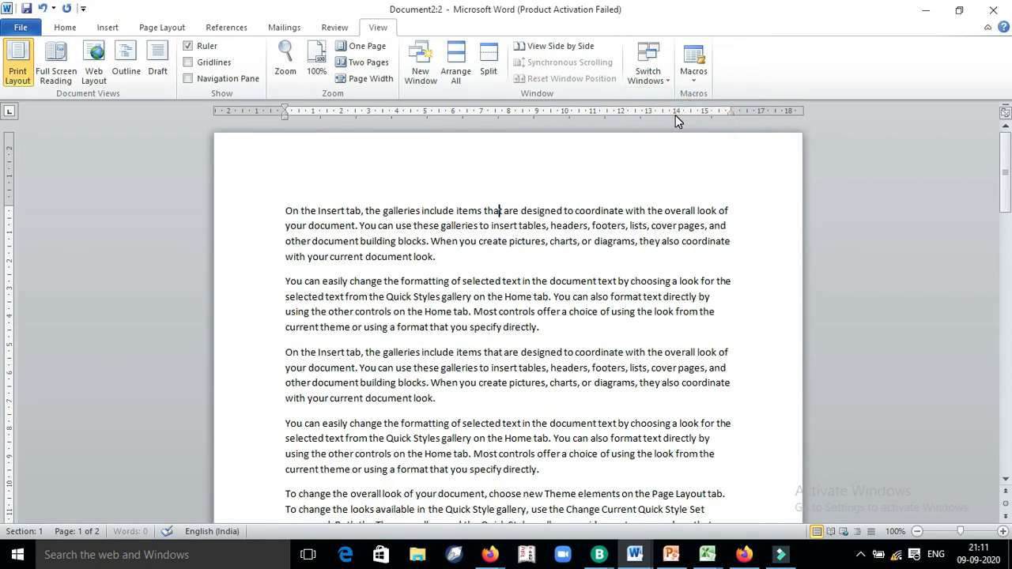
Close the Document2:2 window and switch from title & links.docx to the remaining Document2 window.
{"action": "left_click", "coordinate": [1003, 8]}
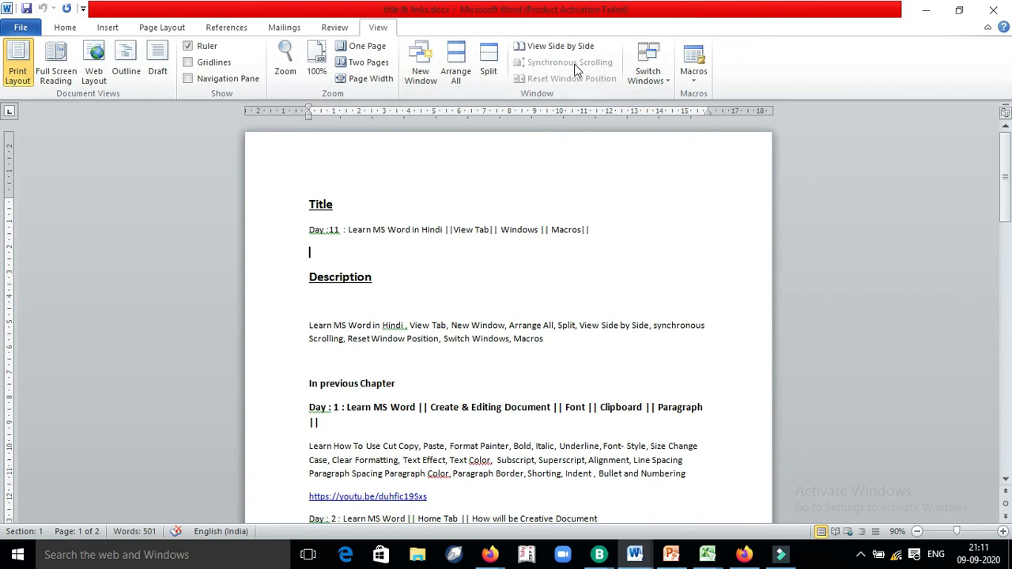
{"action": "left_click", "coordinate": [653, 79]}
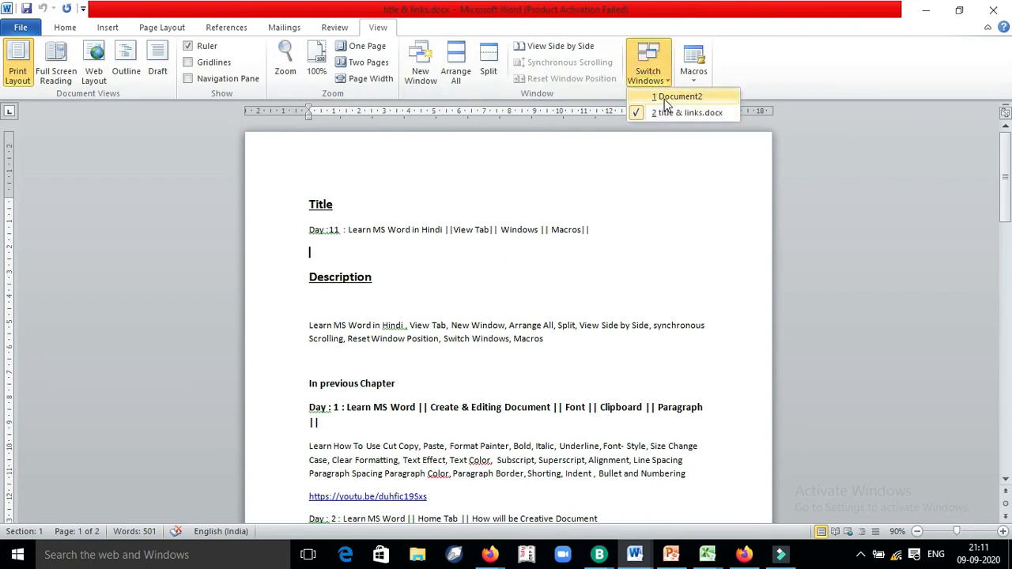
{"action": "left_click", "coordinate": [664, 98]}
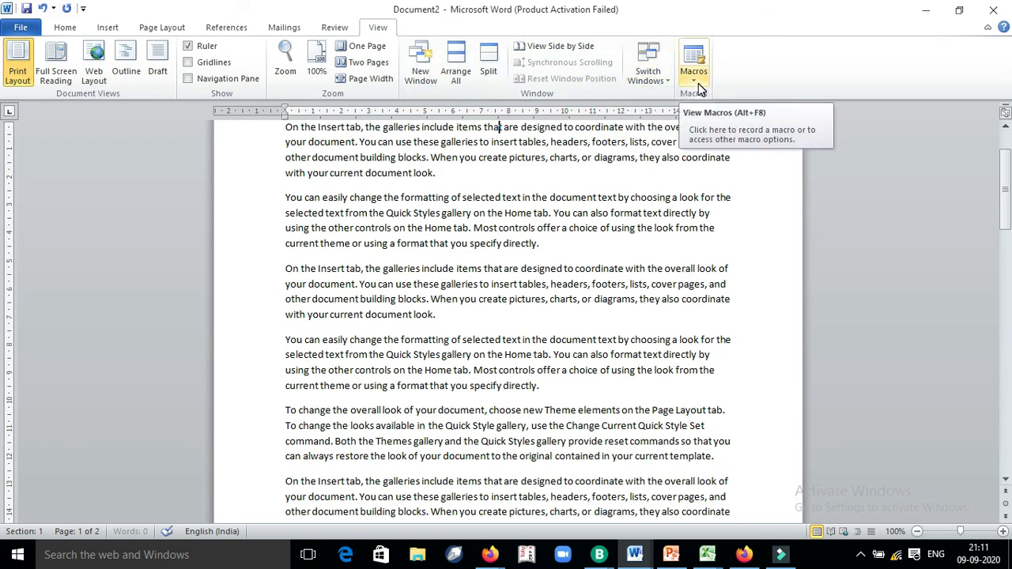
Insert a line reading "Heading-1" above the first paragraph of Document2.
{"action": "left_click", "coordinate": [643, 182]}
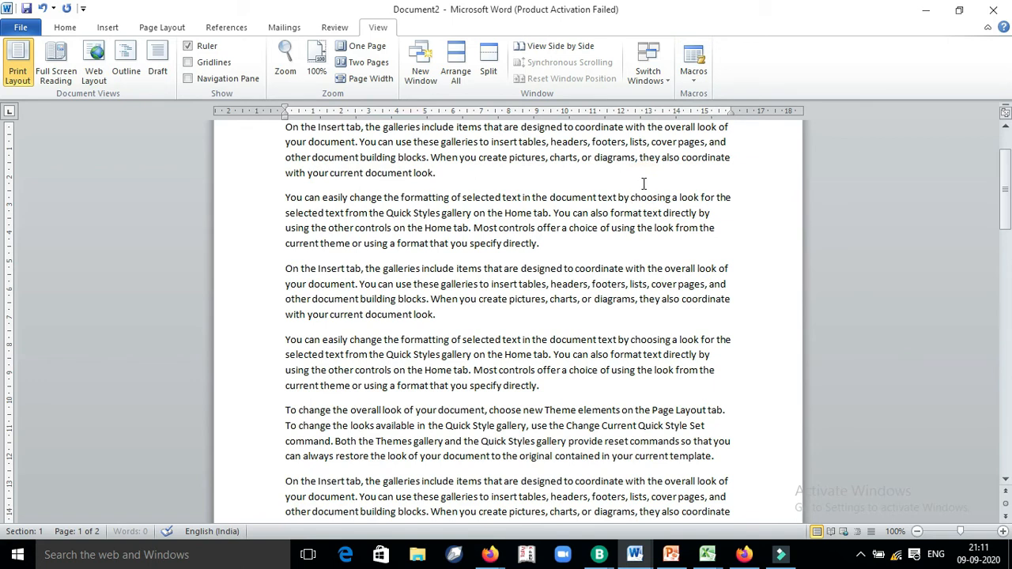
{"action": "key", "text": "Up"}
{"action": "key", "text": "Up"}
{"action": "key", "text": "Return"}
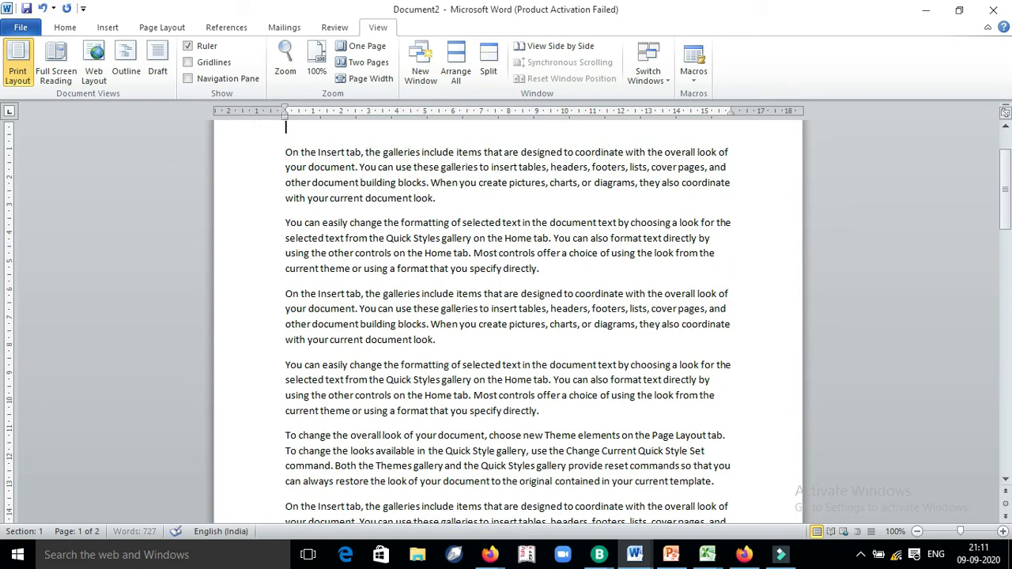
{"action": "type", "text": "Heading-1"}
Insert a line reading "Heading-2" above the second paragraph, which begins "You can easily change the formatting".
{"action": "key", "text": "Down"}
{"action": "key", "text": "Down"}
{"action": "key", "text": "Down"}
{"action": "key", "text": "Down"}
{"action": "key", "text": "Return"}
{"action": "type", "text": "heading"}
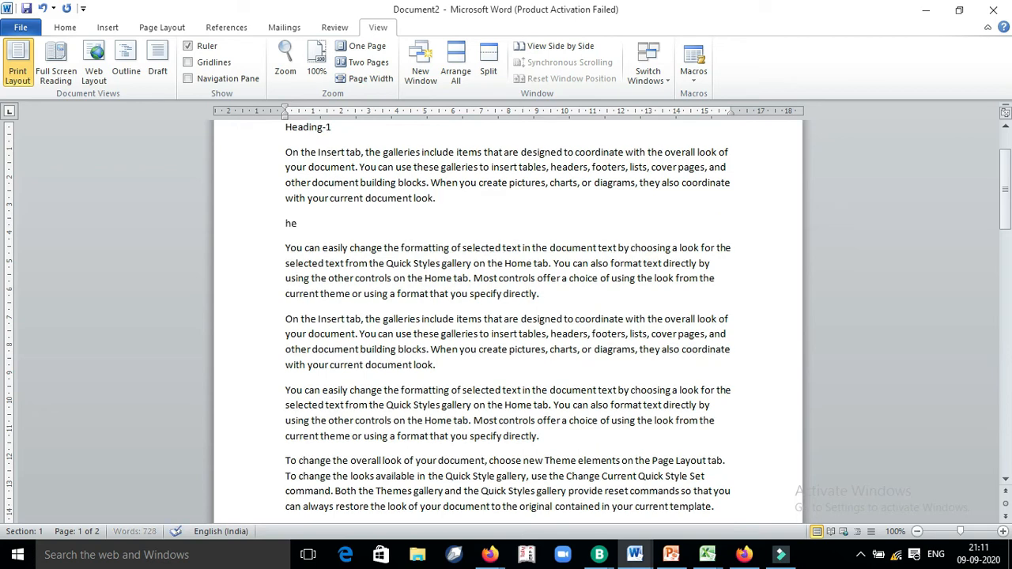
{"action": "type", "text": "-2"}
Insert a line reading "Heading-3" above the third body paragraph, which begins "On the Insert tab".
{"action": "key", "text": "Down"}
{"action": "key", "text": "Down"}
{"action": "key", "text": "Down"}
{"action": "key", "text": "Down"}
{"action": "key", "text": "Down"}
{"action": "key", "text": "Up"}
{"action": "key", "text": "Return"}
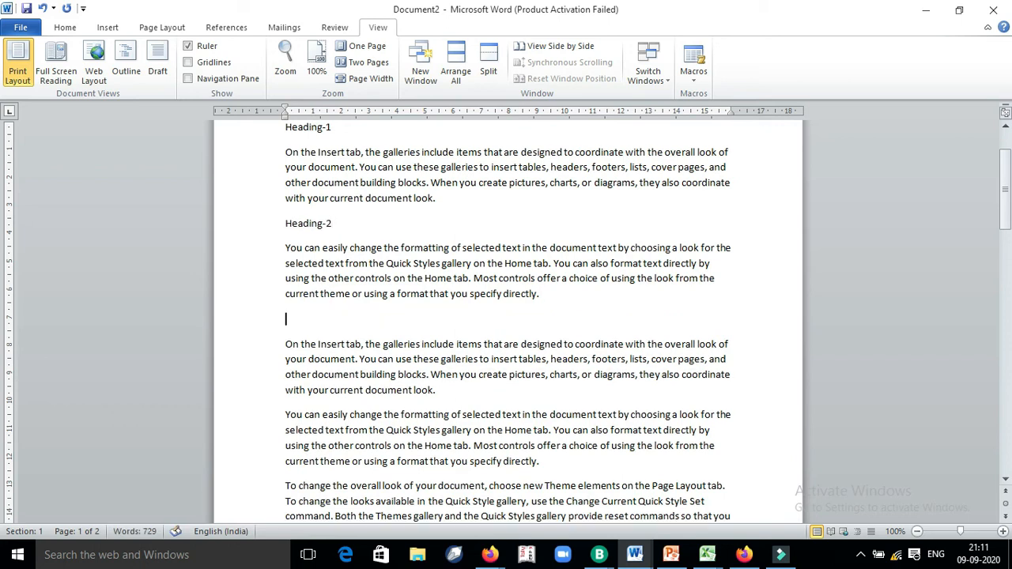
{"action": "type", "text": "heading-3"}
Insert a line reading "Heading-3.1" above the fourth body paragraph.
{"action": "key", "text": "Down"}
{"action": "key", "text": "Down"}
{"action": "key", "text": "Down"}
{"action": "key", "text": "Down"}
{"action": "key", "text": "Return"}
{"action": "type", "text": "heading3"}
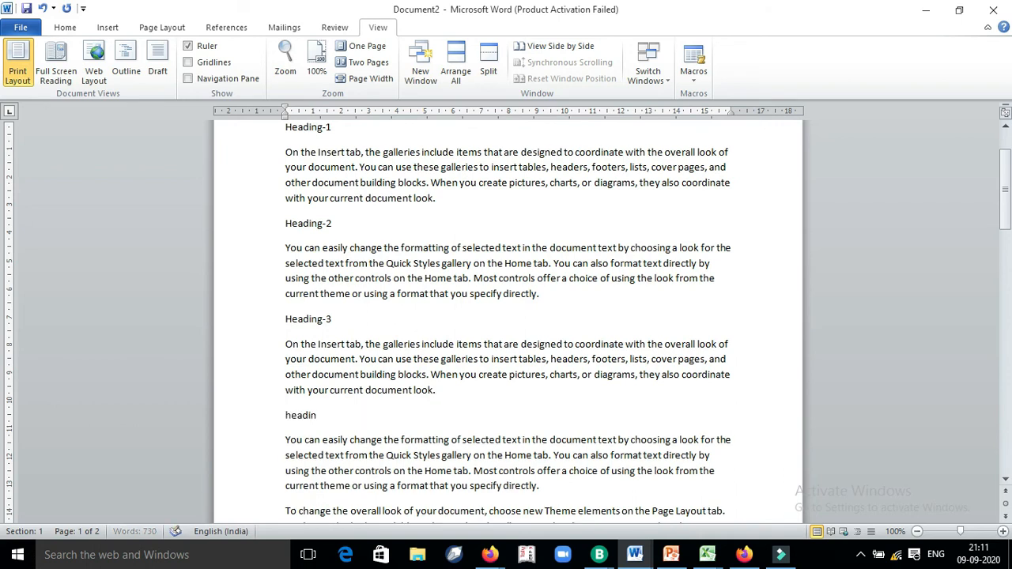
{"action": "type", "text": ".1"}
{"action": "left_click", "coordinate": [323, 415]}
{"action": "type", "text": "-"}
Insert a line reading "Heading-3.2" above the paragraph that begins "To change the overall look of your document".
{"action": "key", "text": "Down"}
{"action": "key", "text": "Down"}
{"action": "key", "text": "Down"}
{"action": "key", "text": "Down"}
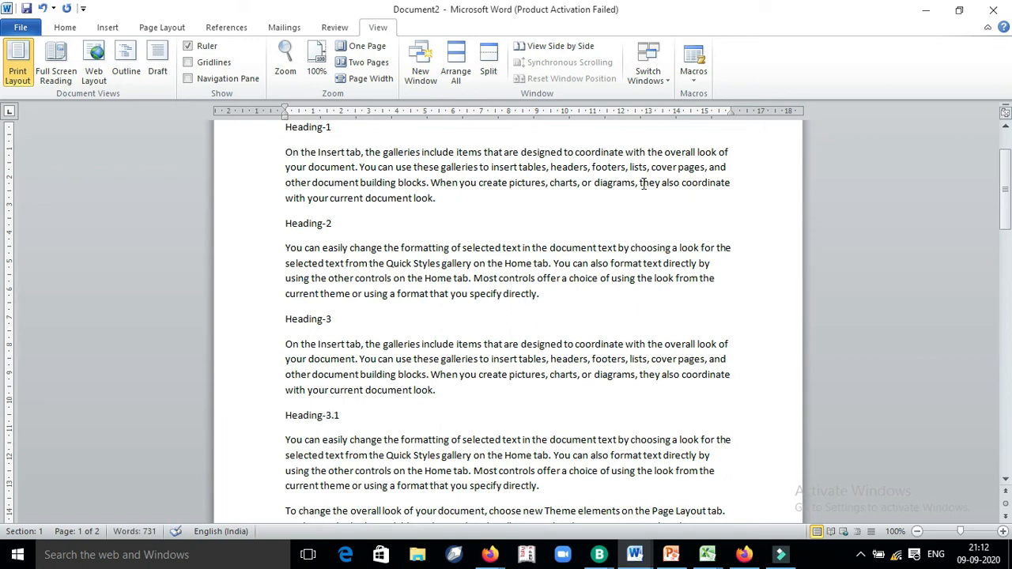
{"action": "key", "text": "Return"}
{"action": "type", "text": "heain"}
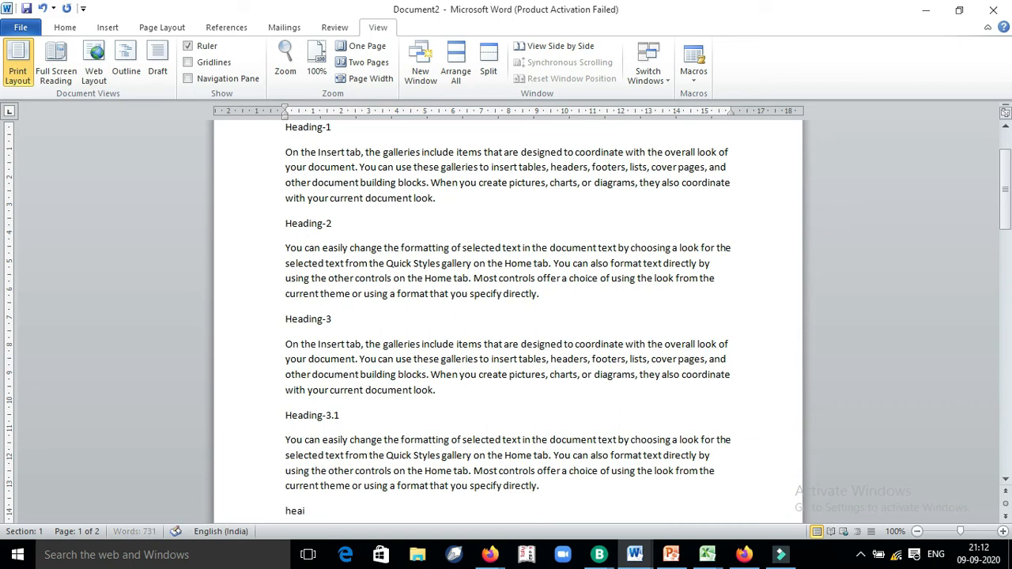
{"action": "key", "text": "BackSpace"}
{"action": "key", "text": "BackSpace"}
{"action": "type", "text": "ding-3"}
{"action": "key", "text": "BackSpace"}
{"action": "type", "text": "-3.2"}
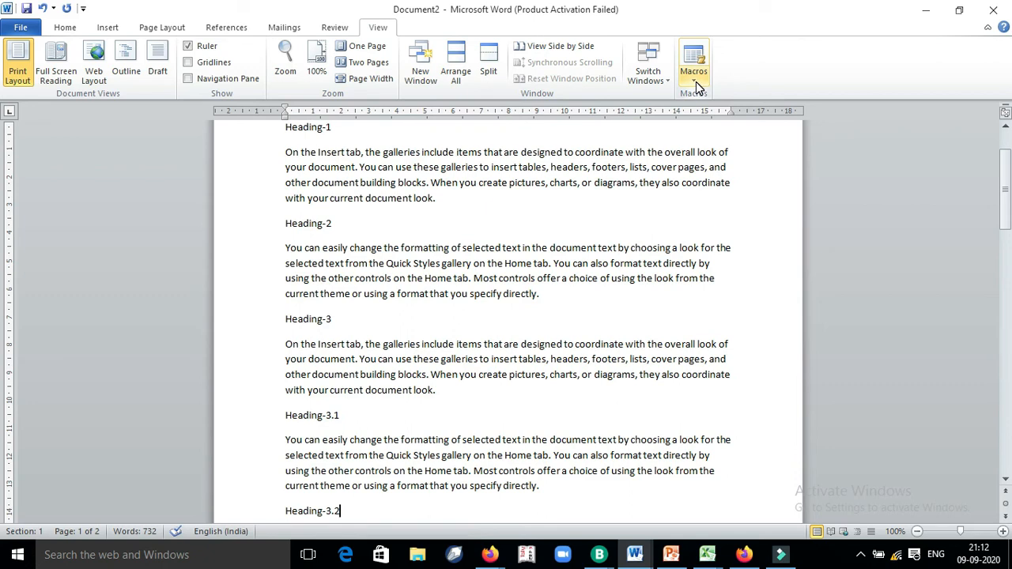
Set up a new macro recording and name the macro "editing".
{"action": "left_click", "coordinate": [696, 82]}
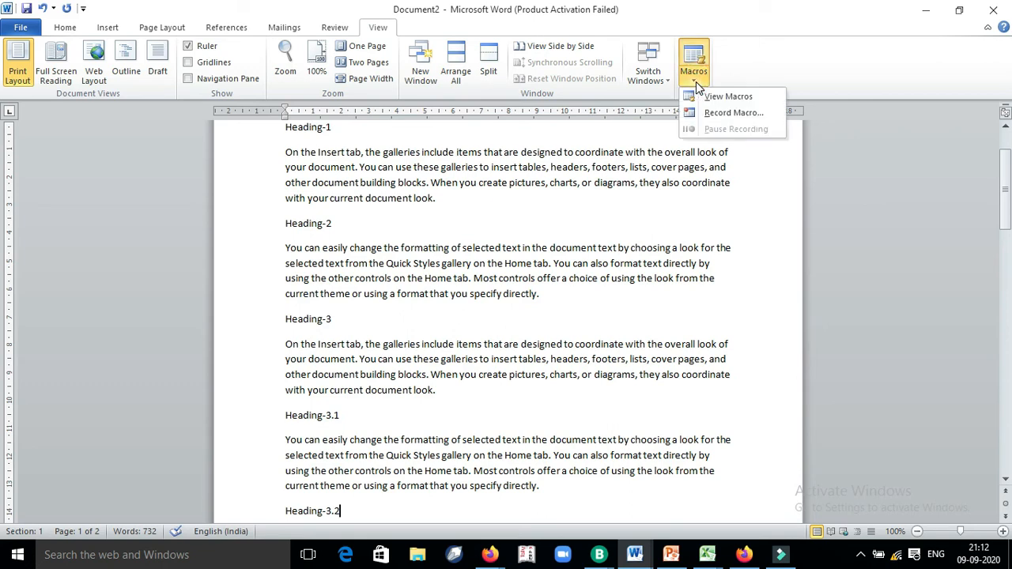
{"action": "left_click", "coordinate": [727, 114]}
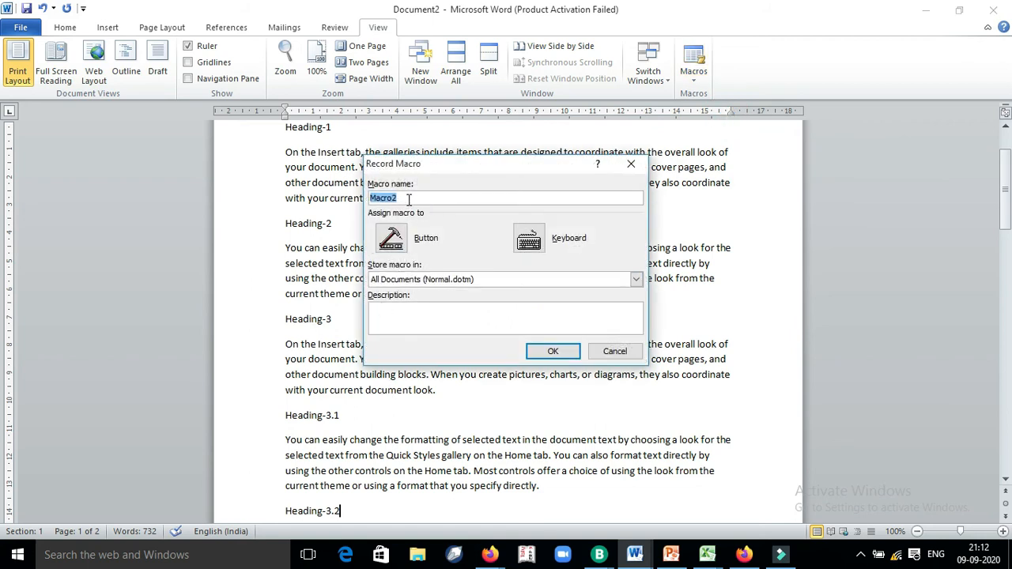
{"action": "type", "text": "edinging"}
{"action": "key", "text": "BackSpace"}
{"action": "key", "text": "BackSpace"}
{"action": "key", "text": "BackSpace"}
{"action": "key", "text": "BackSpace"}
{"action": "key", "text": "BackSpace"}
{"action": "key", "text": "BackSpace"}
{"action": "type", "text": "iting"}
Assign the keyboard shortcut Ctrl+# to the editing macro, saved in Normal.dotm, and start recording.
{"action": "left_click", "coordinate": [538, 244]}
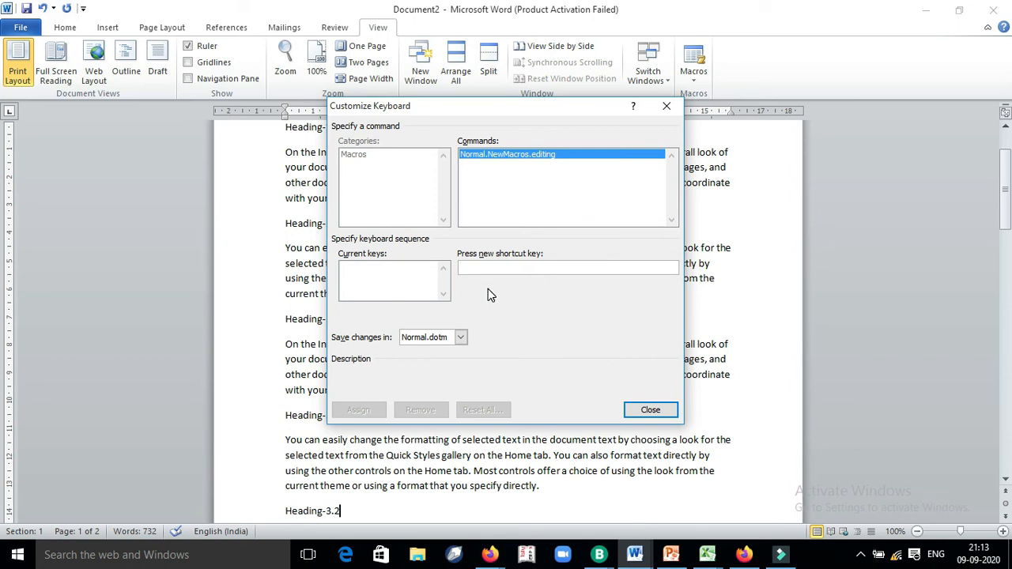
{"action": "key", "text": "ctrl+shift+s"}
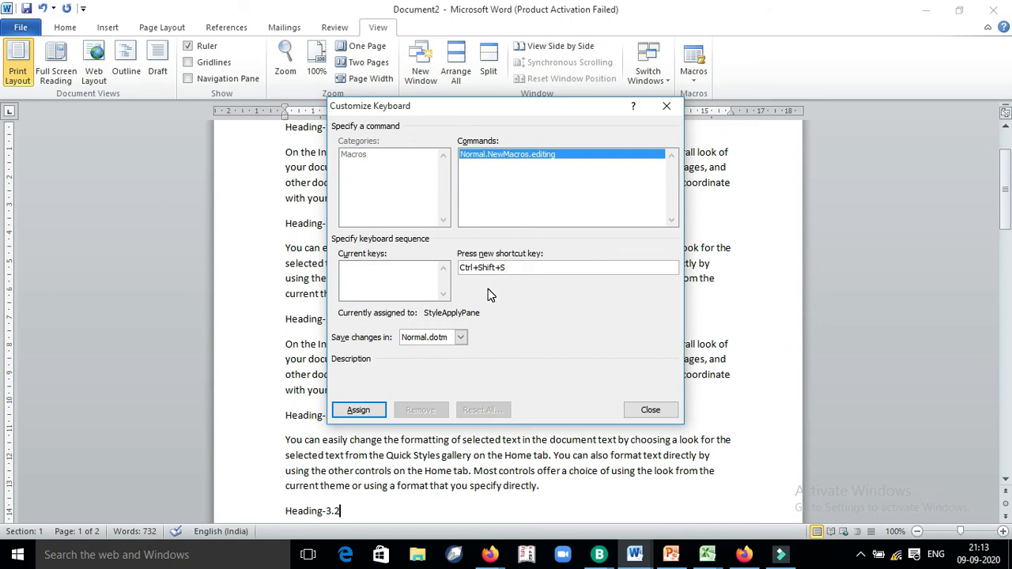
{"action": "key", "text": "BackSpace"}
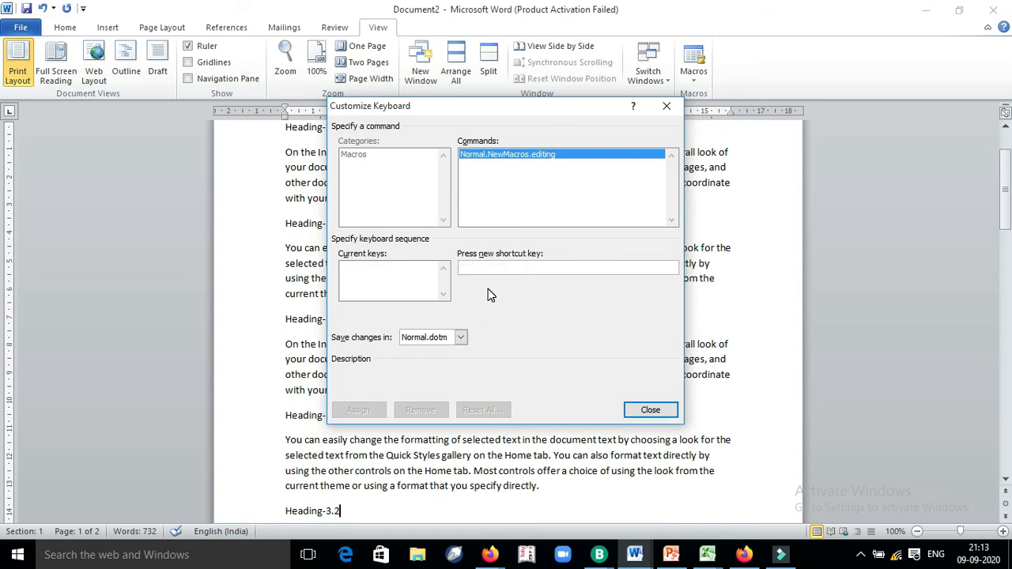
{"action": "key", "text": "ctrl+numbersign"}
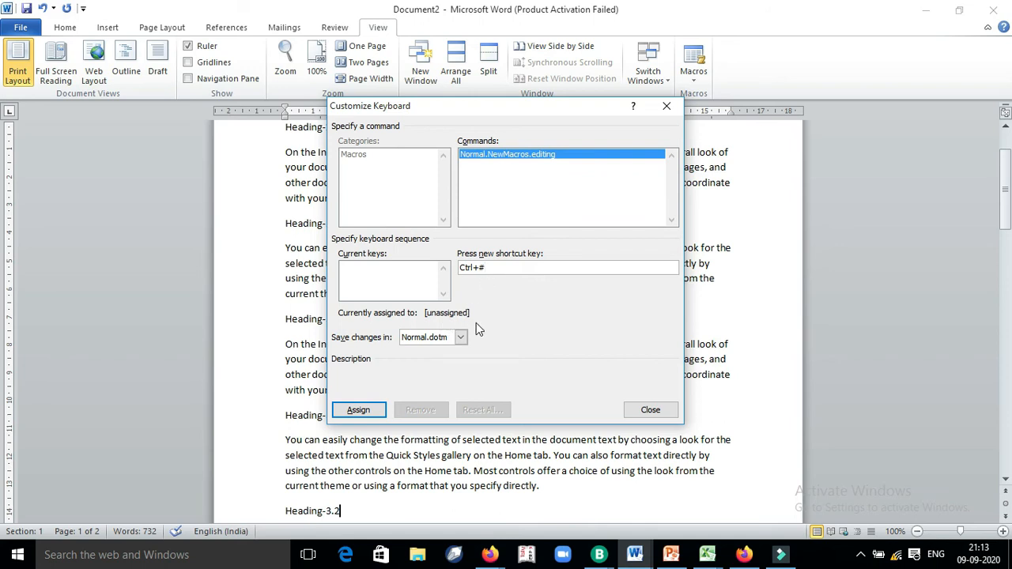
{"action": "left_click", "coordinate": [359, 411]}
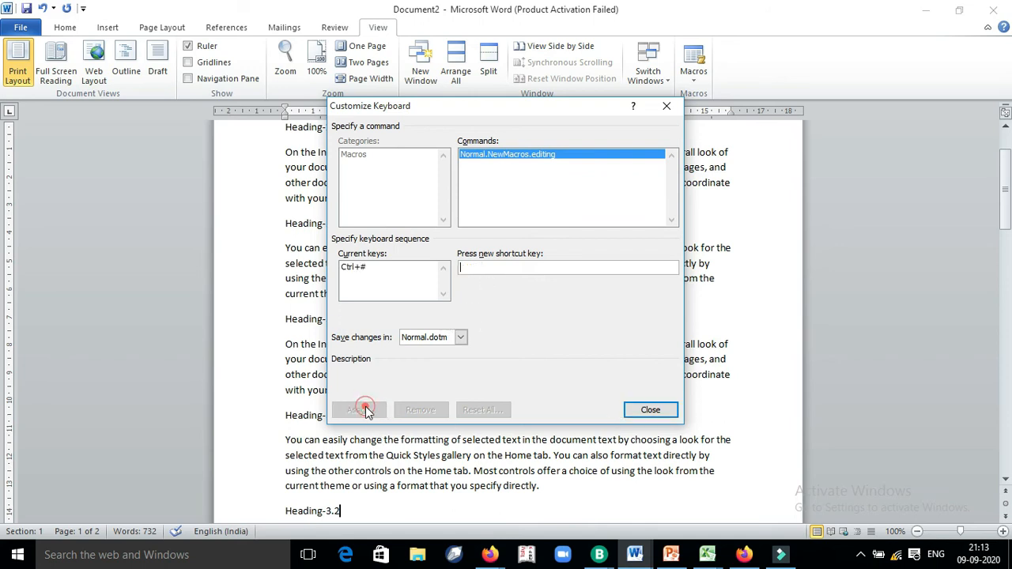
{"action": "left_click", "coordinate": [658, 411]}
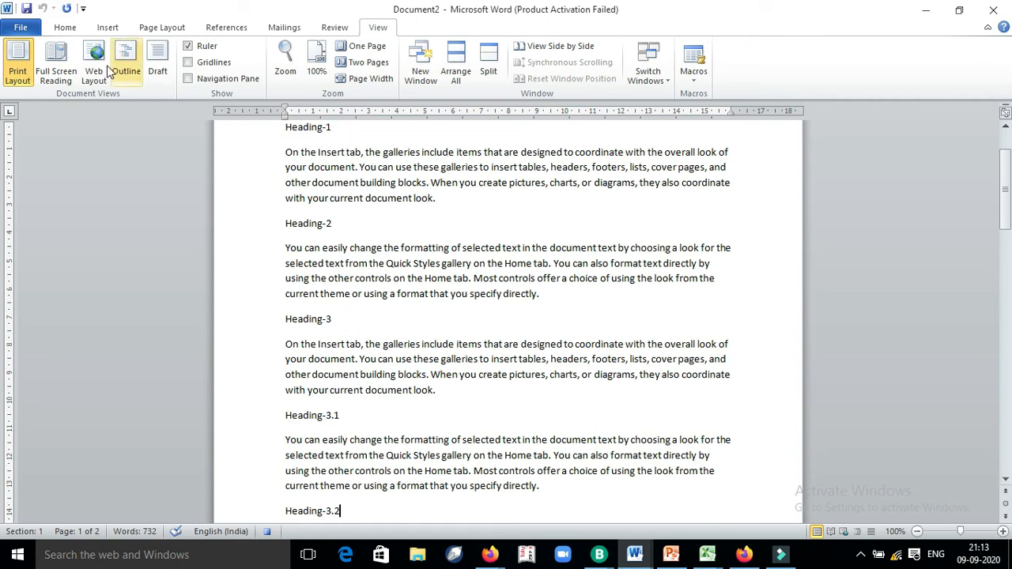
Record the text formatting in the macro: bold, size 16, underline and the Bauhaus 93 font.
{"action": "left_click", "coordinate": [67, 32]}
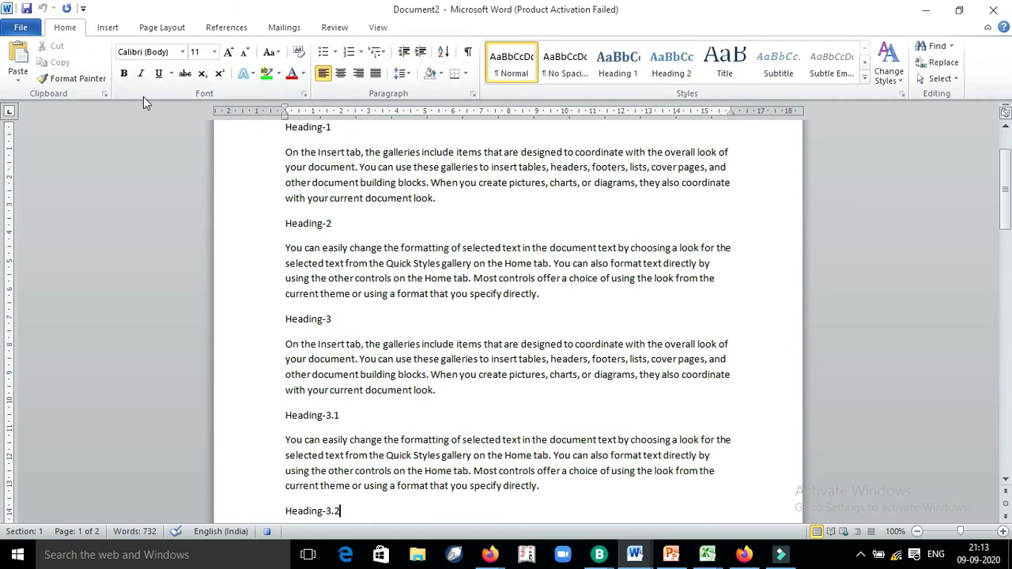
{"action": "left_click", "coordinate": [123, 73]}
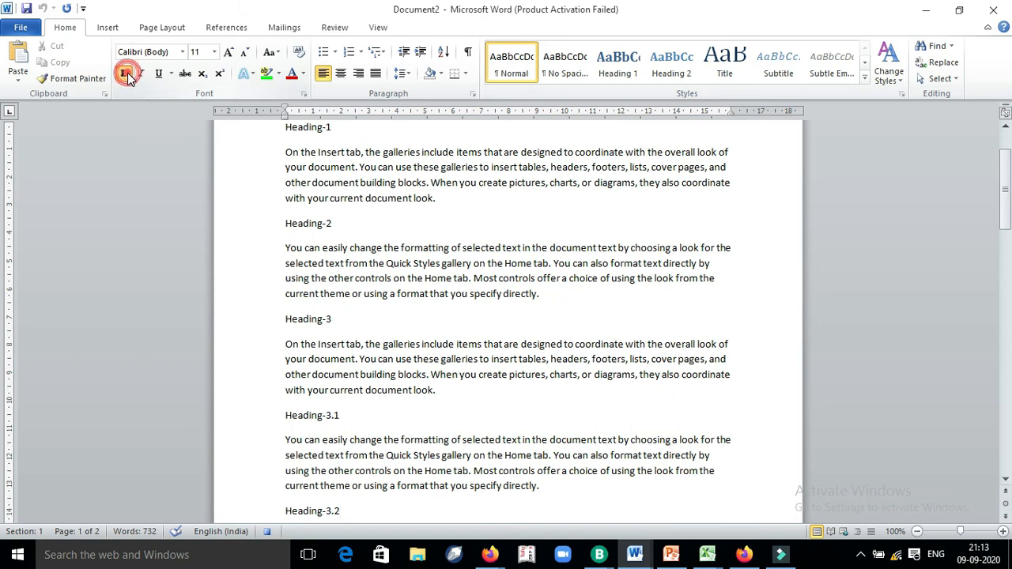
{"action": "left_click", "coordinate": [214, 52]}
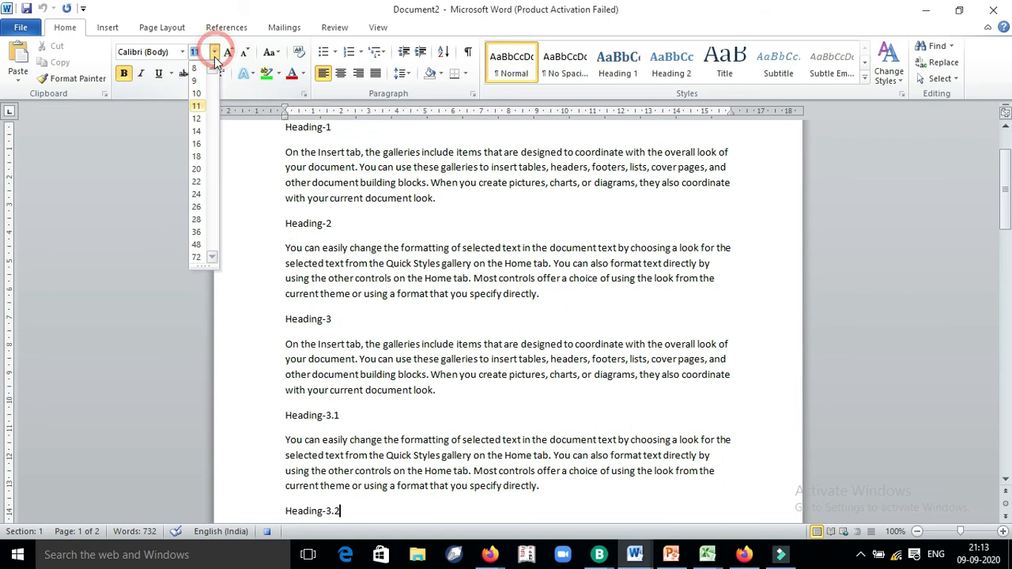
{"action": "left_click", "coordinate": [195, 144]}
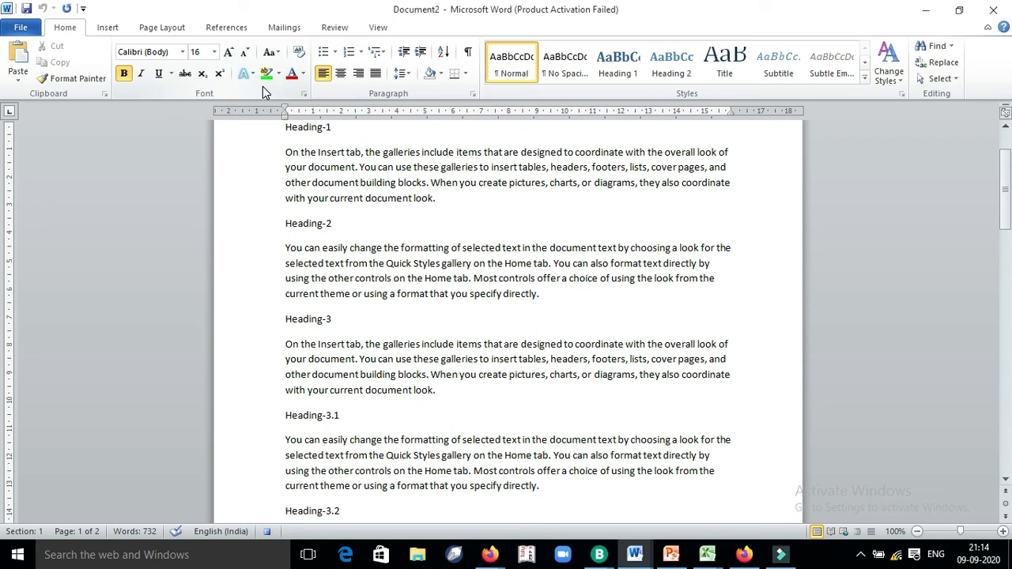
{"action": "left_click", "coordinate": [159, 76]}
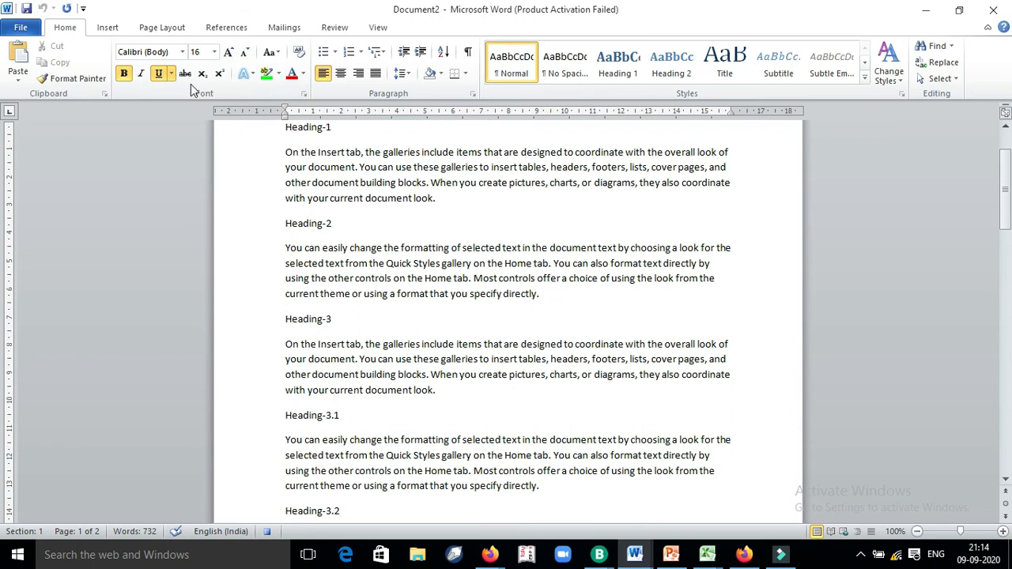
{"action": "left_click", "coordinate": [181, 54]}
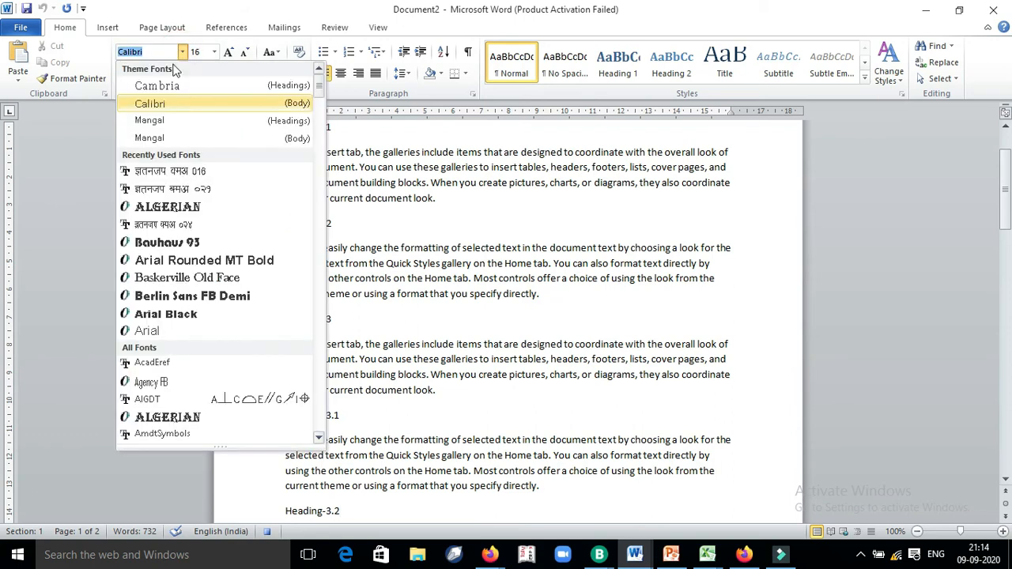
{"action": "left_click", "coordinate": [198, 244]}
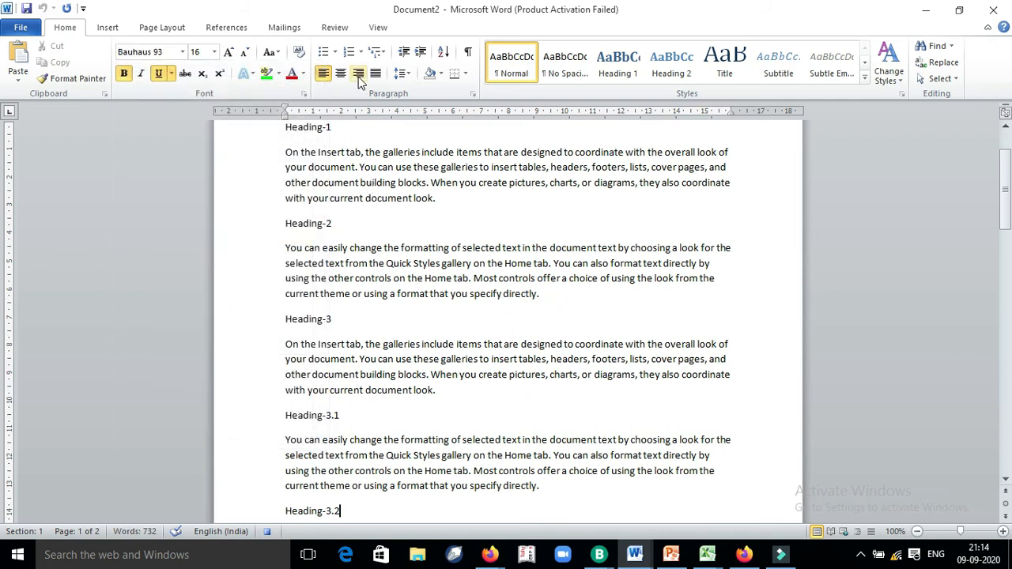
Stop recording the editing macro.
{"action": "left_click", "coordinate": [378, 27]}
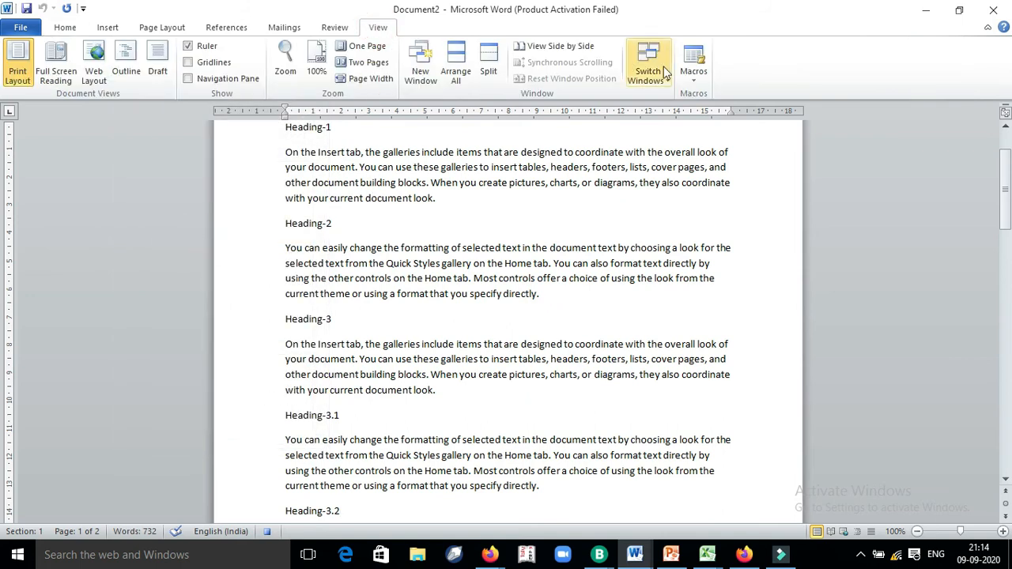
{"action": "left_click", "coordinate": [697, 78]}
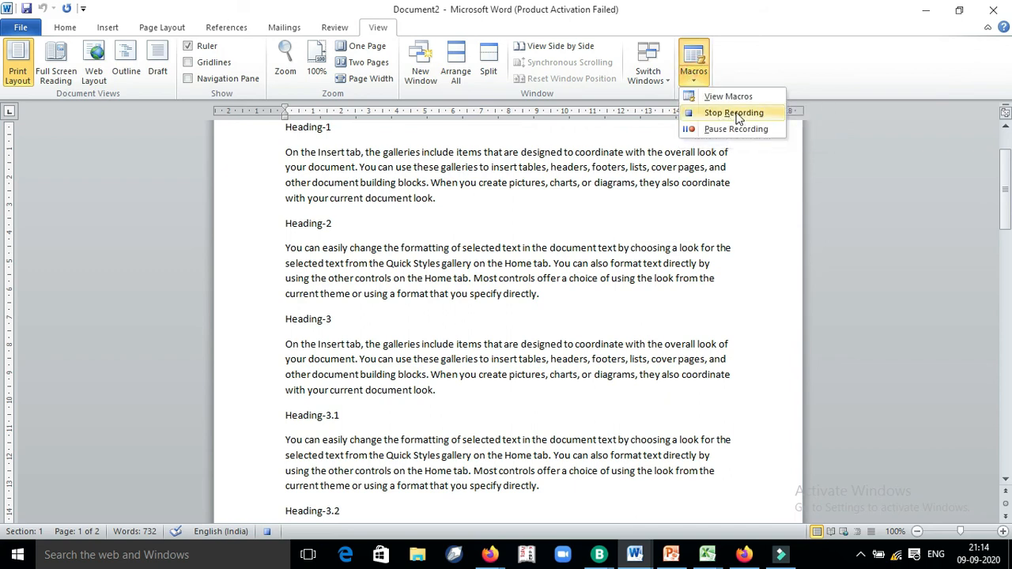
{"action": "left_click", "coordinate": [735, 114]}
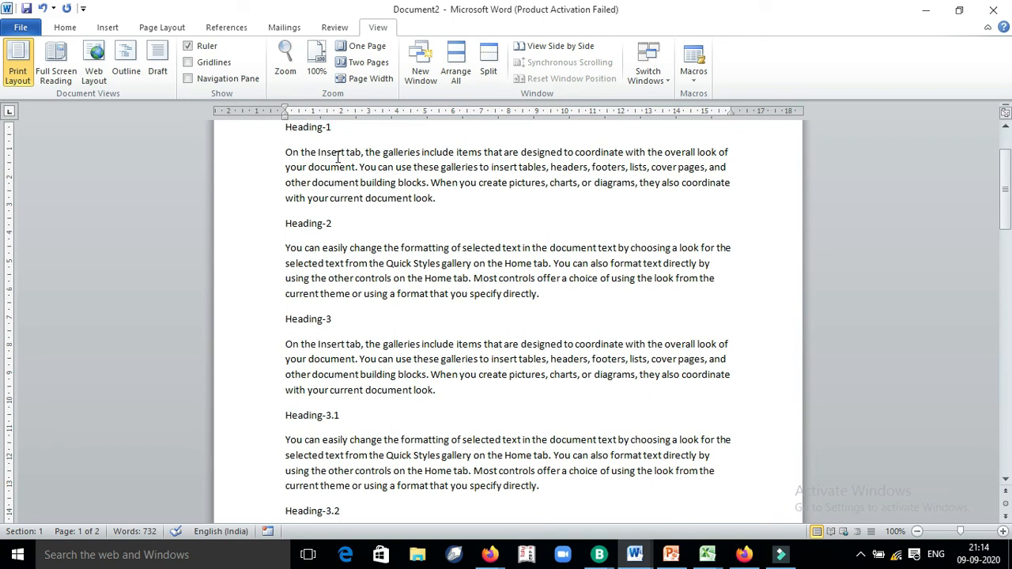
Apply the recorded editing macro to the Heading-1, Heading-2 and Heading-3 lines one after another.
{"action": "left_click_drag", "start_coordinate": [285, 126], "coordinate": [357, 127]}
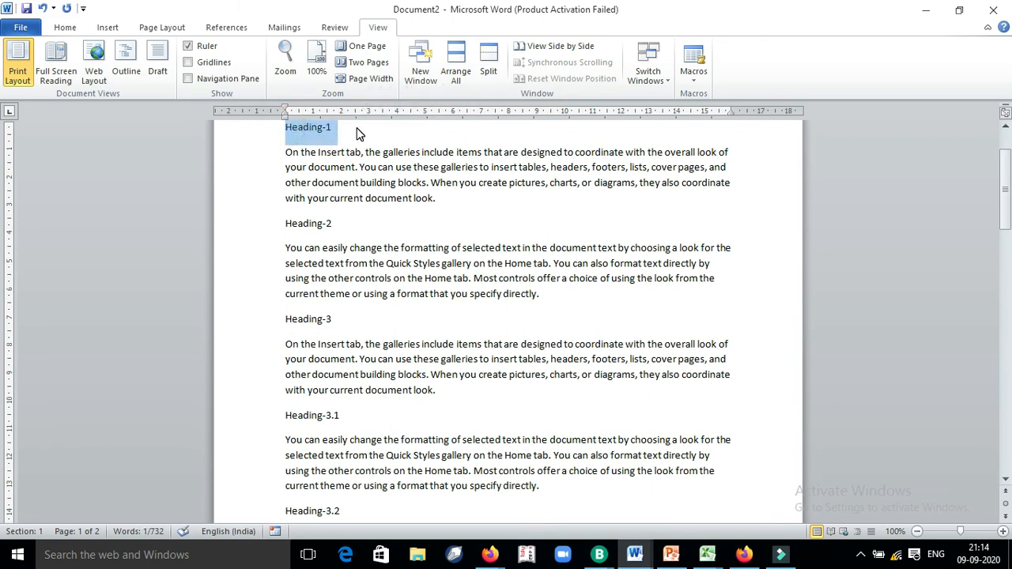
{"action": "key", "text": "ctrl+alt+1"}
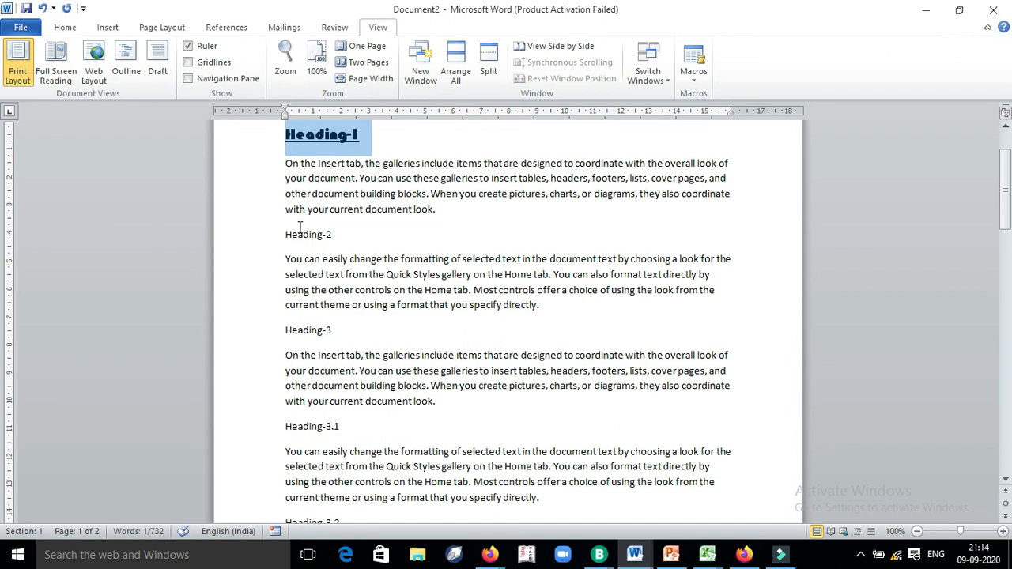
{"action": "left_click_drag", "start_coordinate": [285, 236], "coordinate": [338, 239]}
{"action": "key", "text": "ctrl+alt+2"}
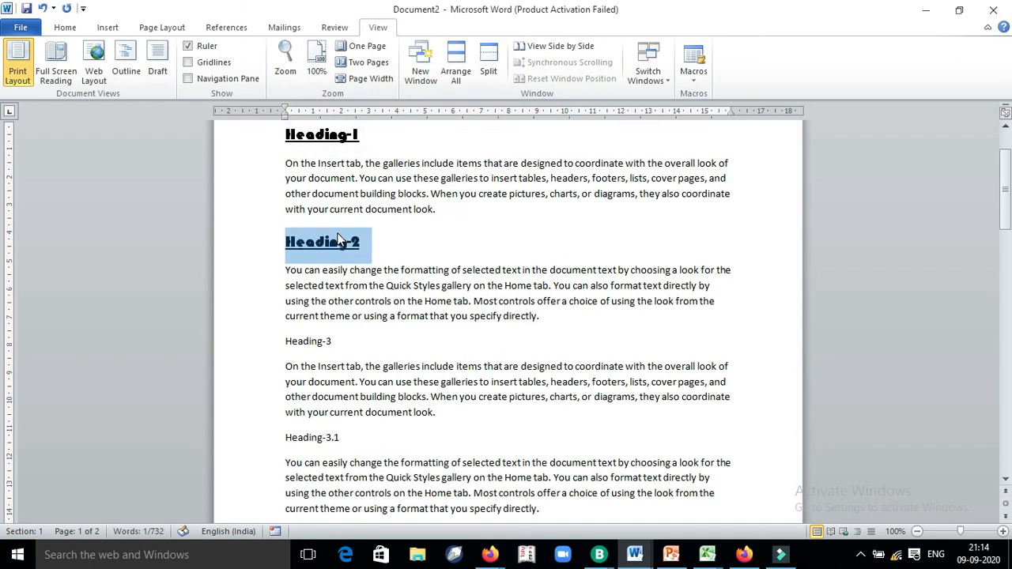
{"action": "left_click_drag", "start_coordinate": [279, 340], "coordinate": [357, 346]}
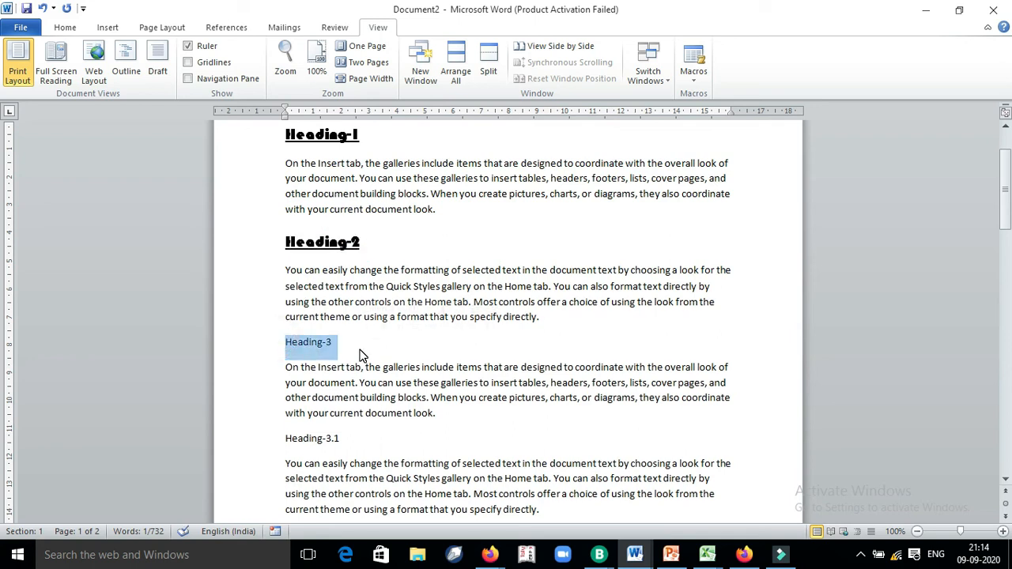
{"action": "key", "text": "ctrl+alt+3"}
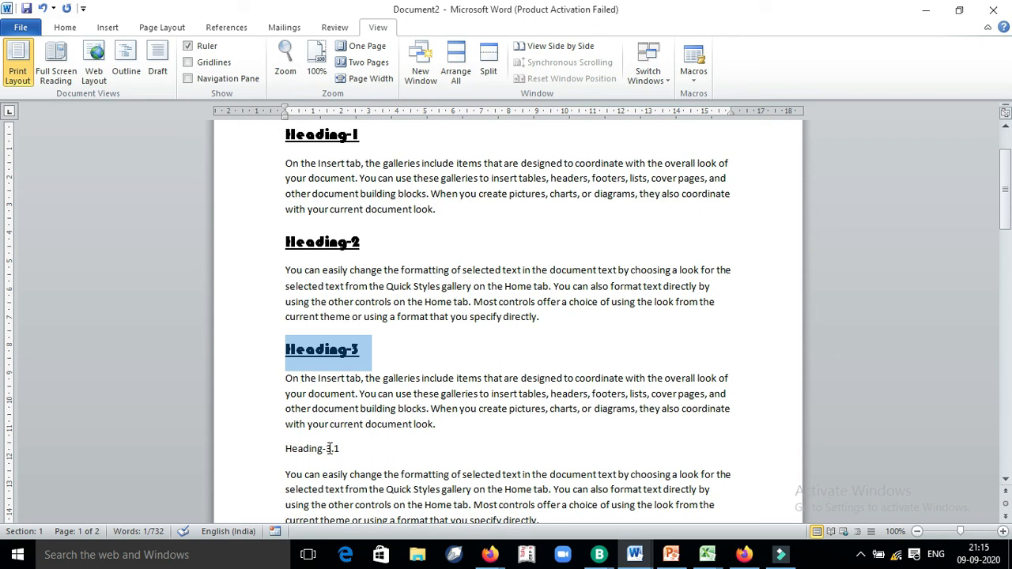
Bring up Word's review commands and switch to the open Filmora9 project.
{"action": "left_click", "coordinate": [334, 30]}
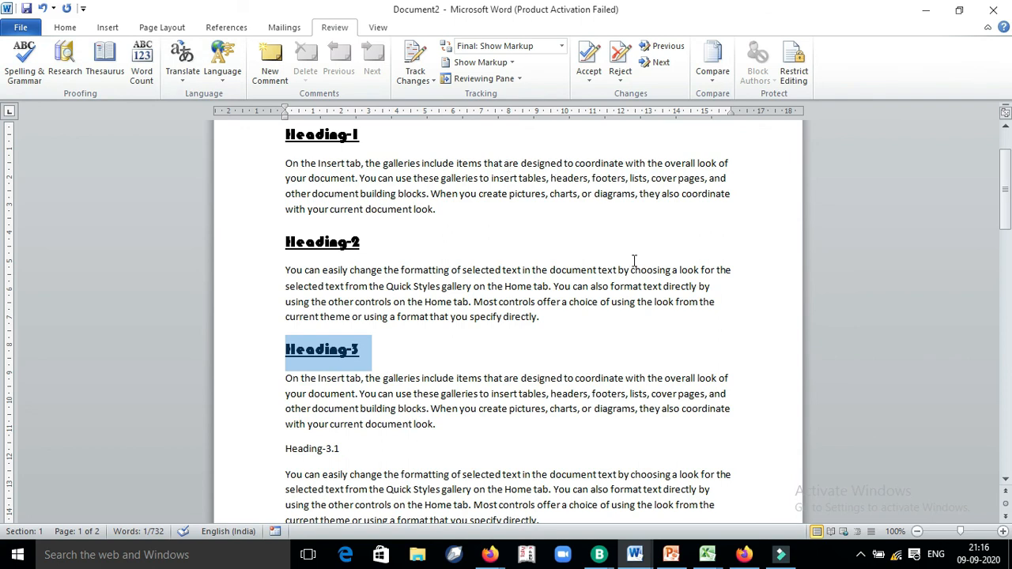
{"action": "left_click", "coordinate": [784, 555]}
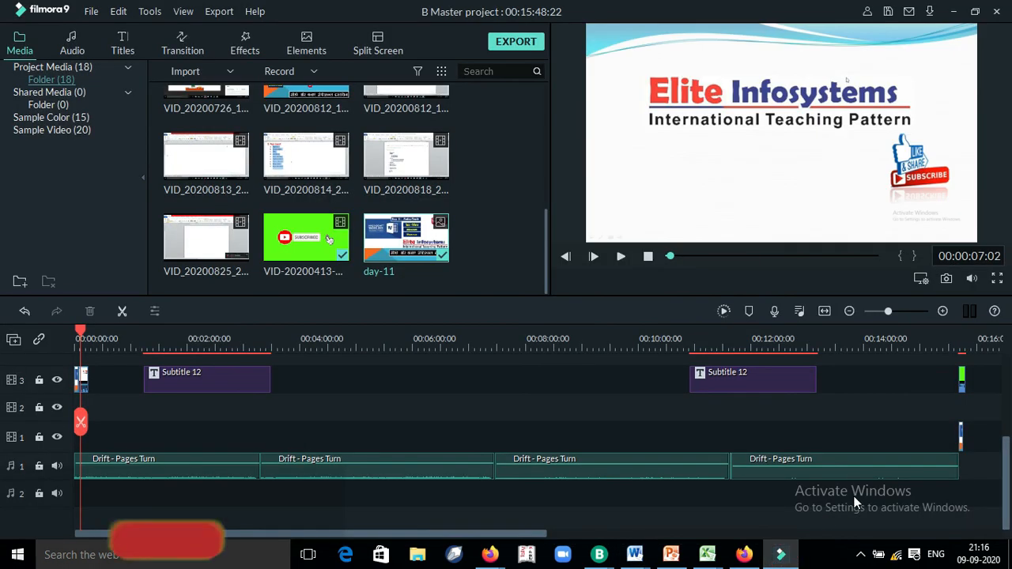